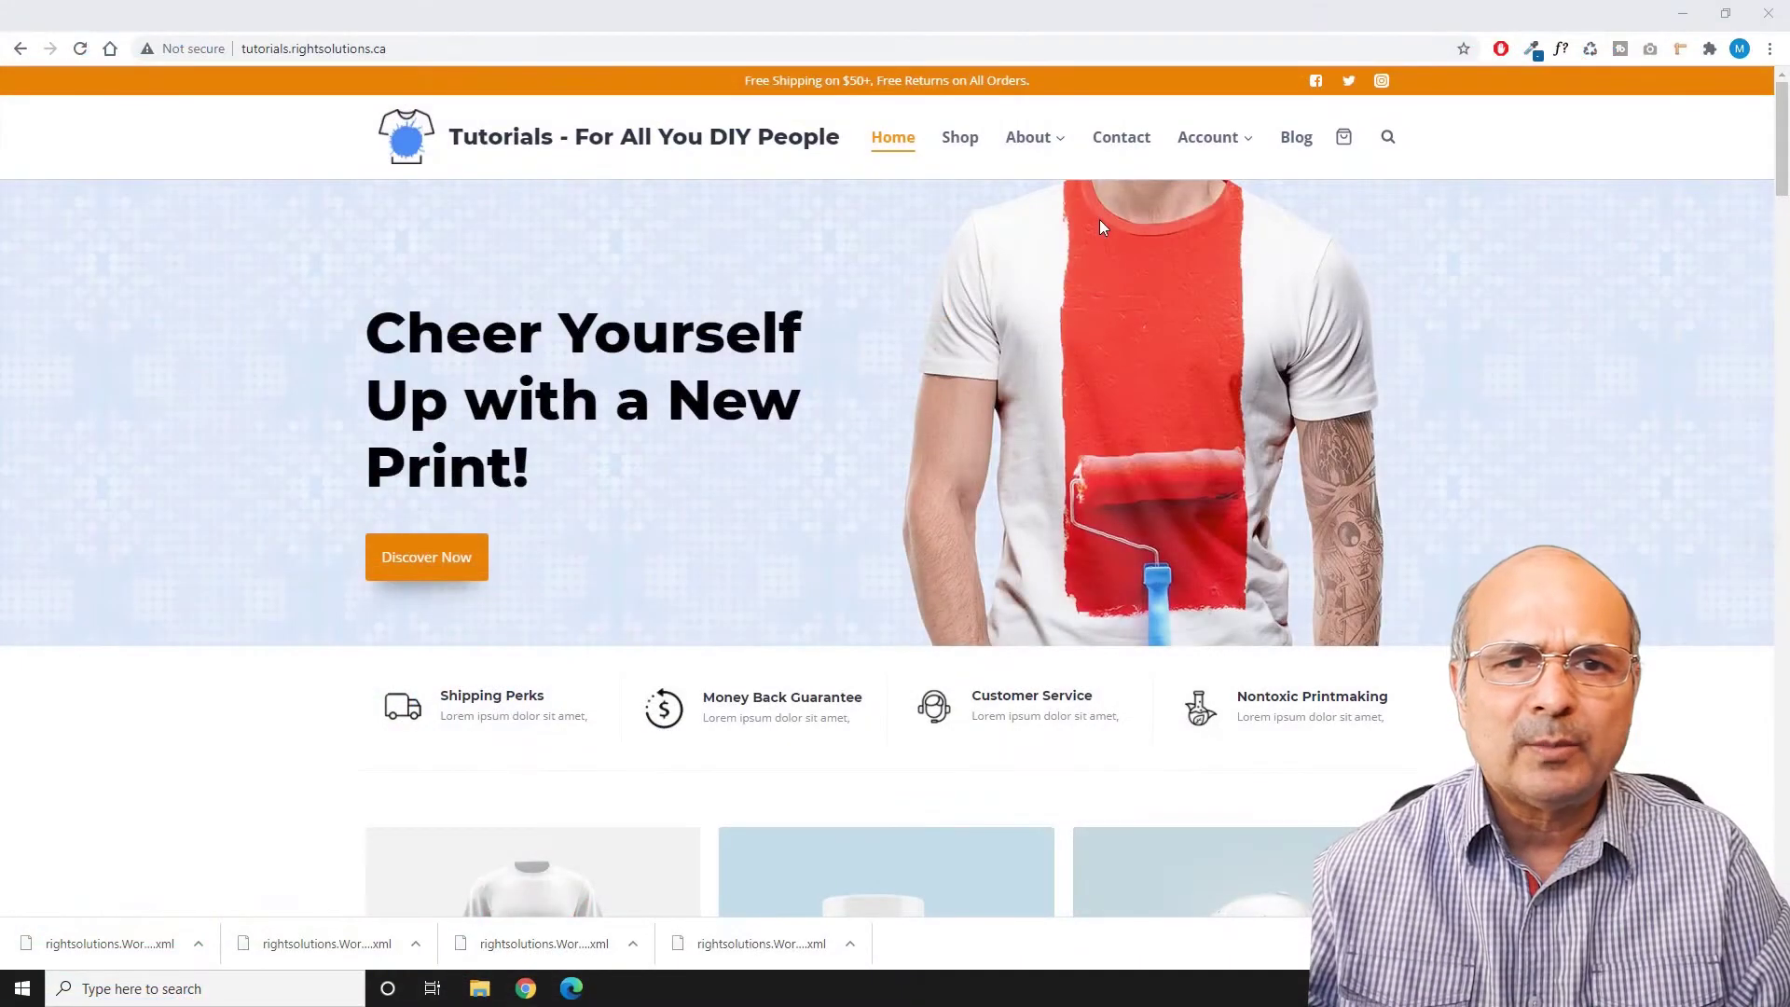
# Step: Check that the Blog sidebar's June 2018 archive link lands on the homepage, then return to Blog's Archives
pyautogui.click(1299, 147)
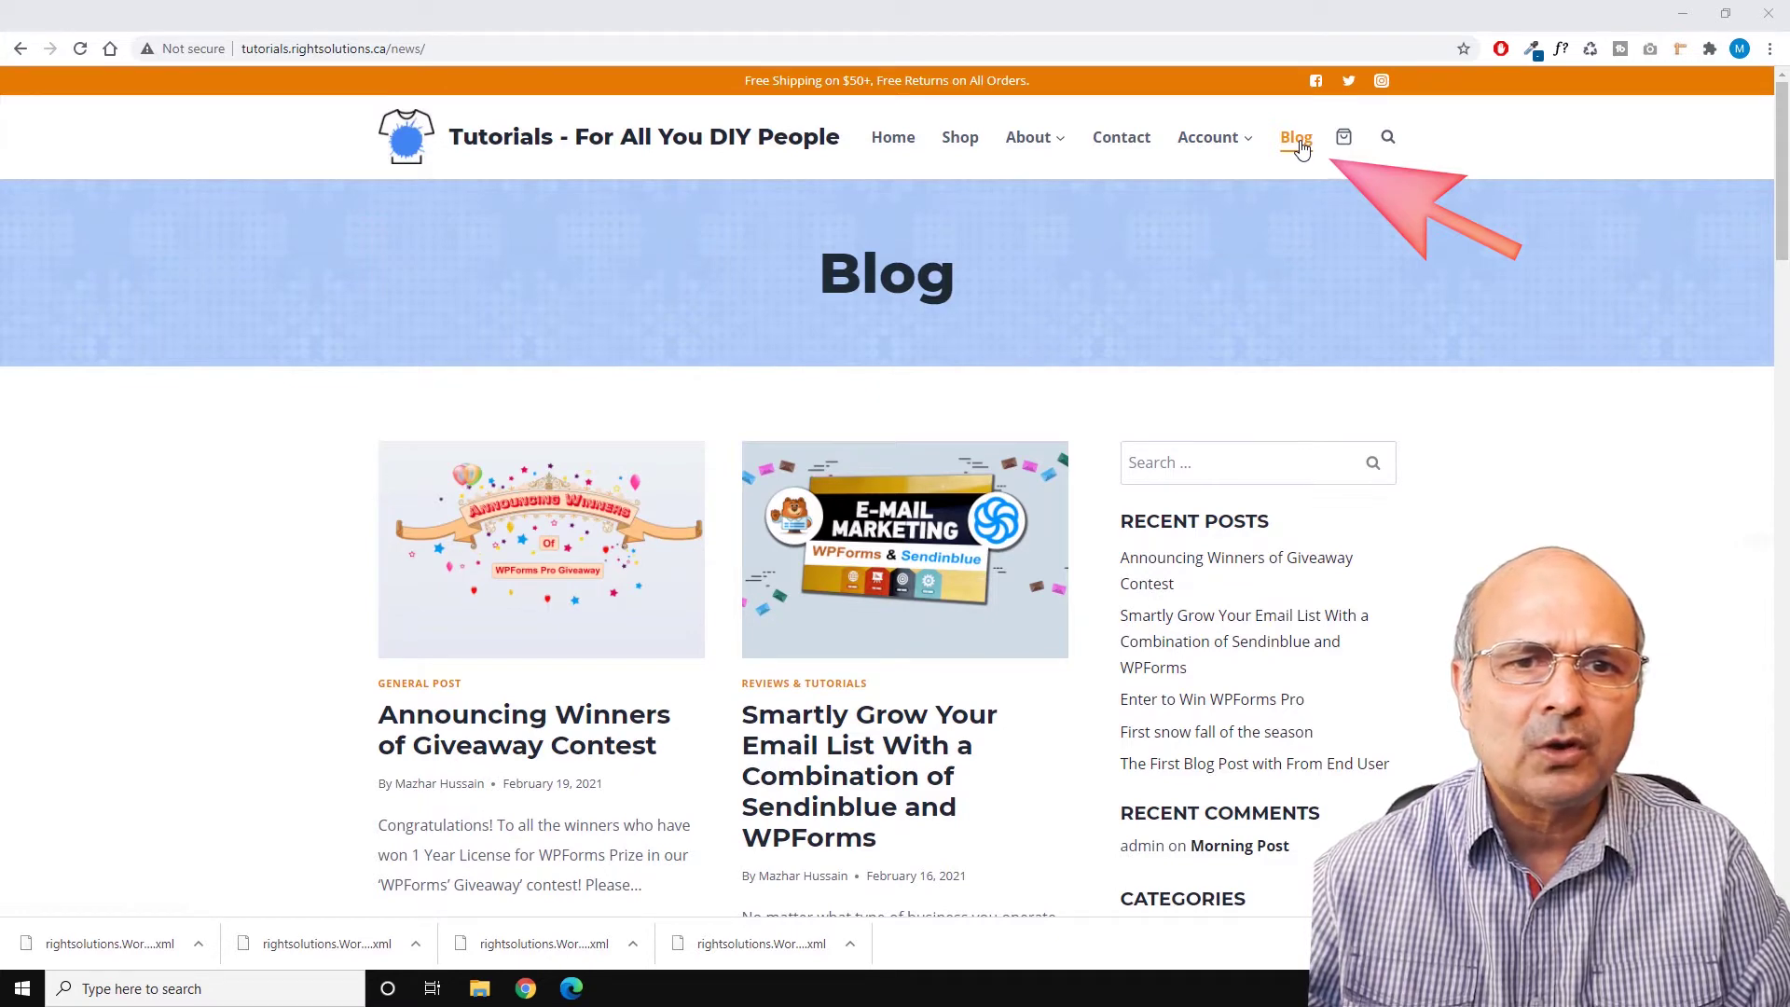
pyautogui.scroll(-7, 1509, 510)
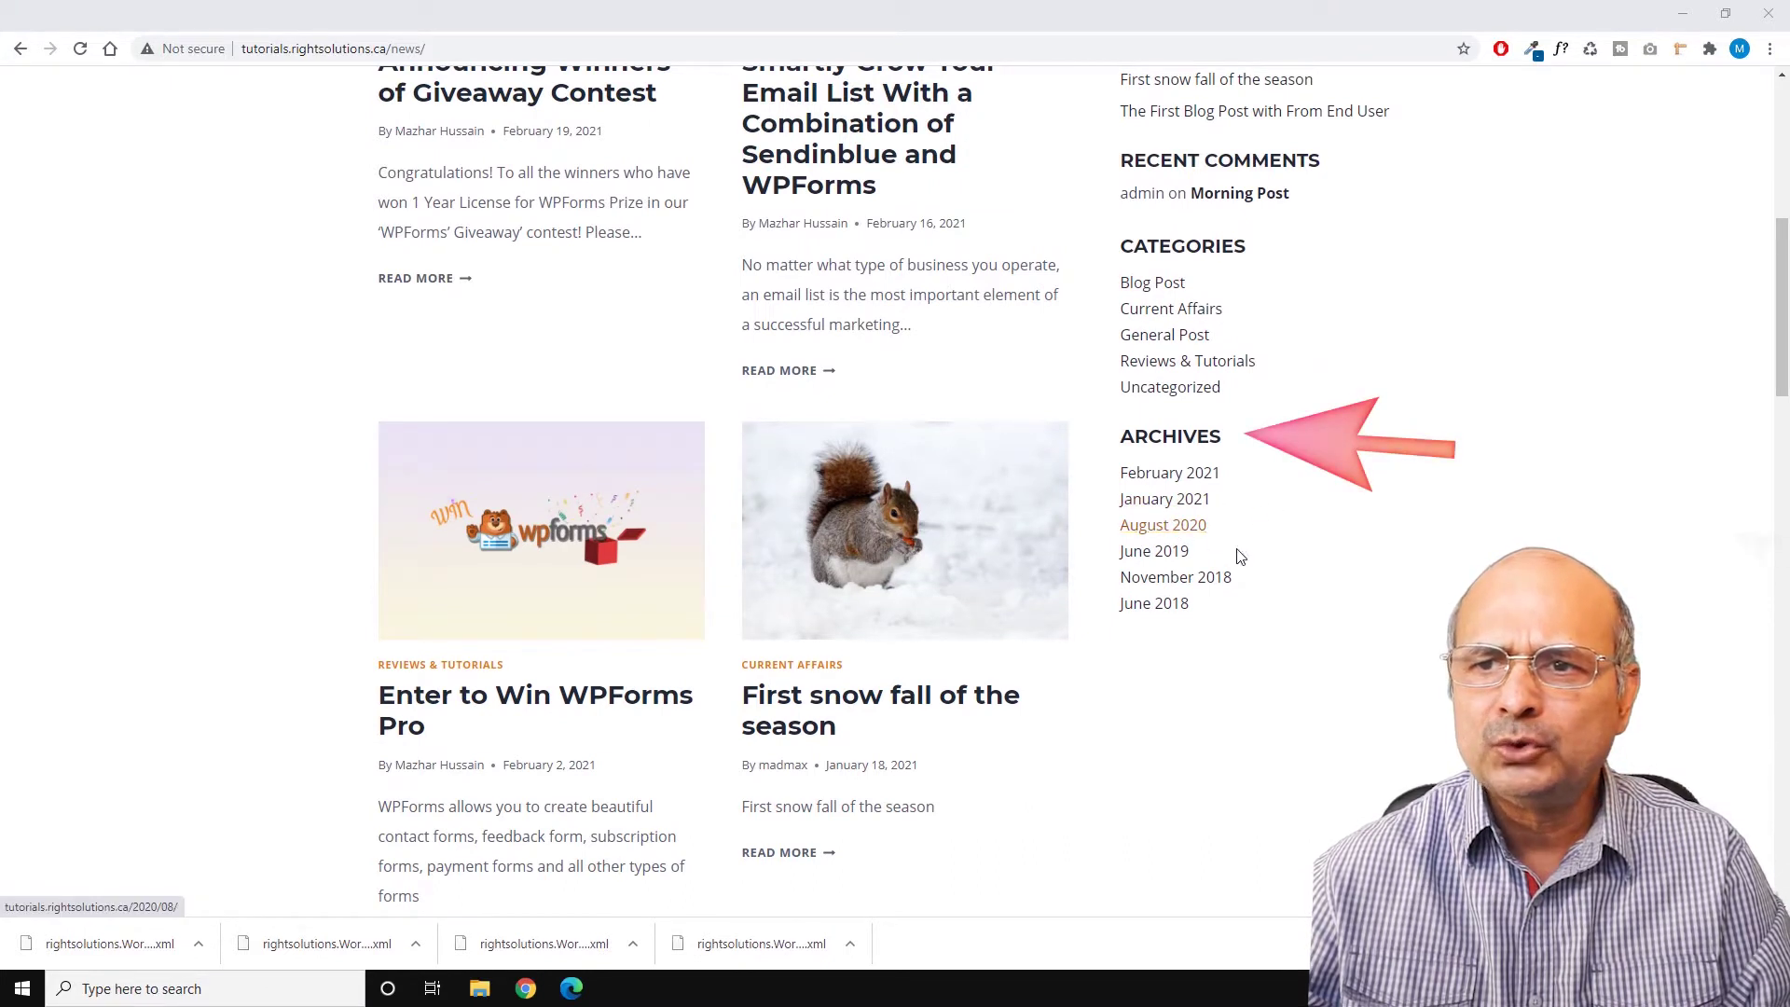
pyautogui.click(1156, 604)
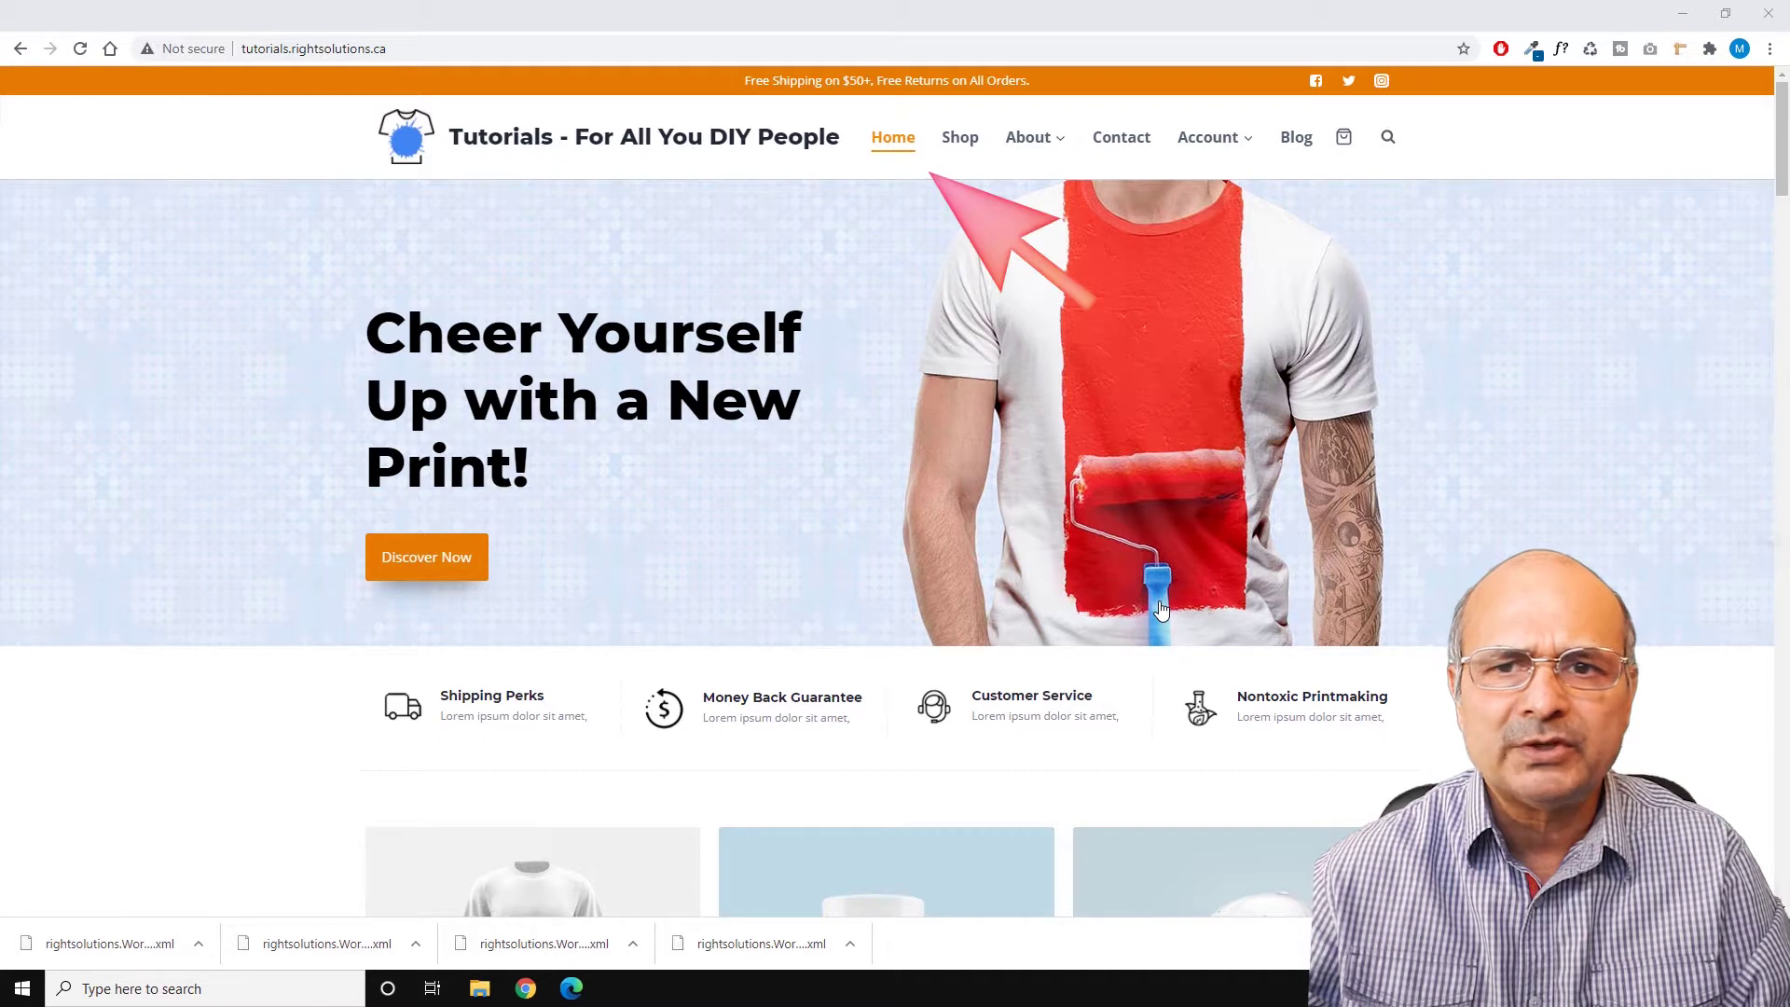
pyautogui.click(1305, 137)
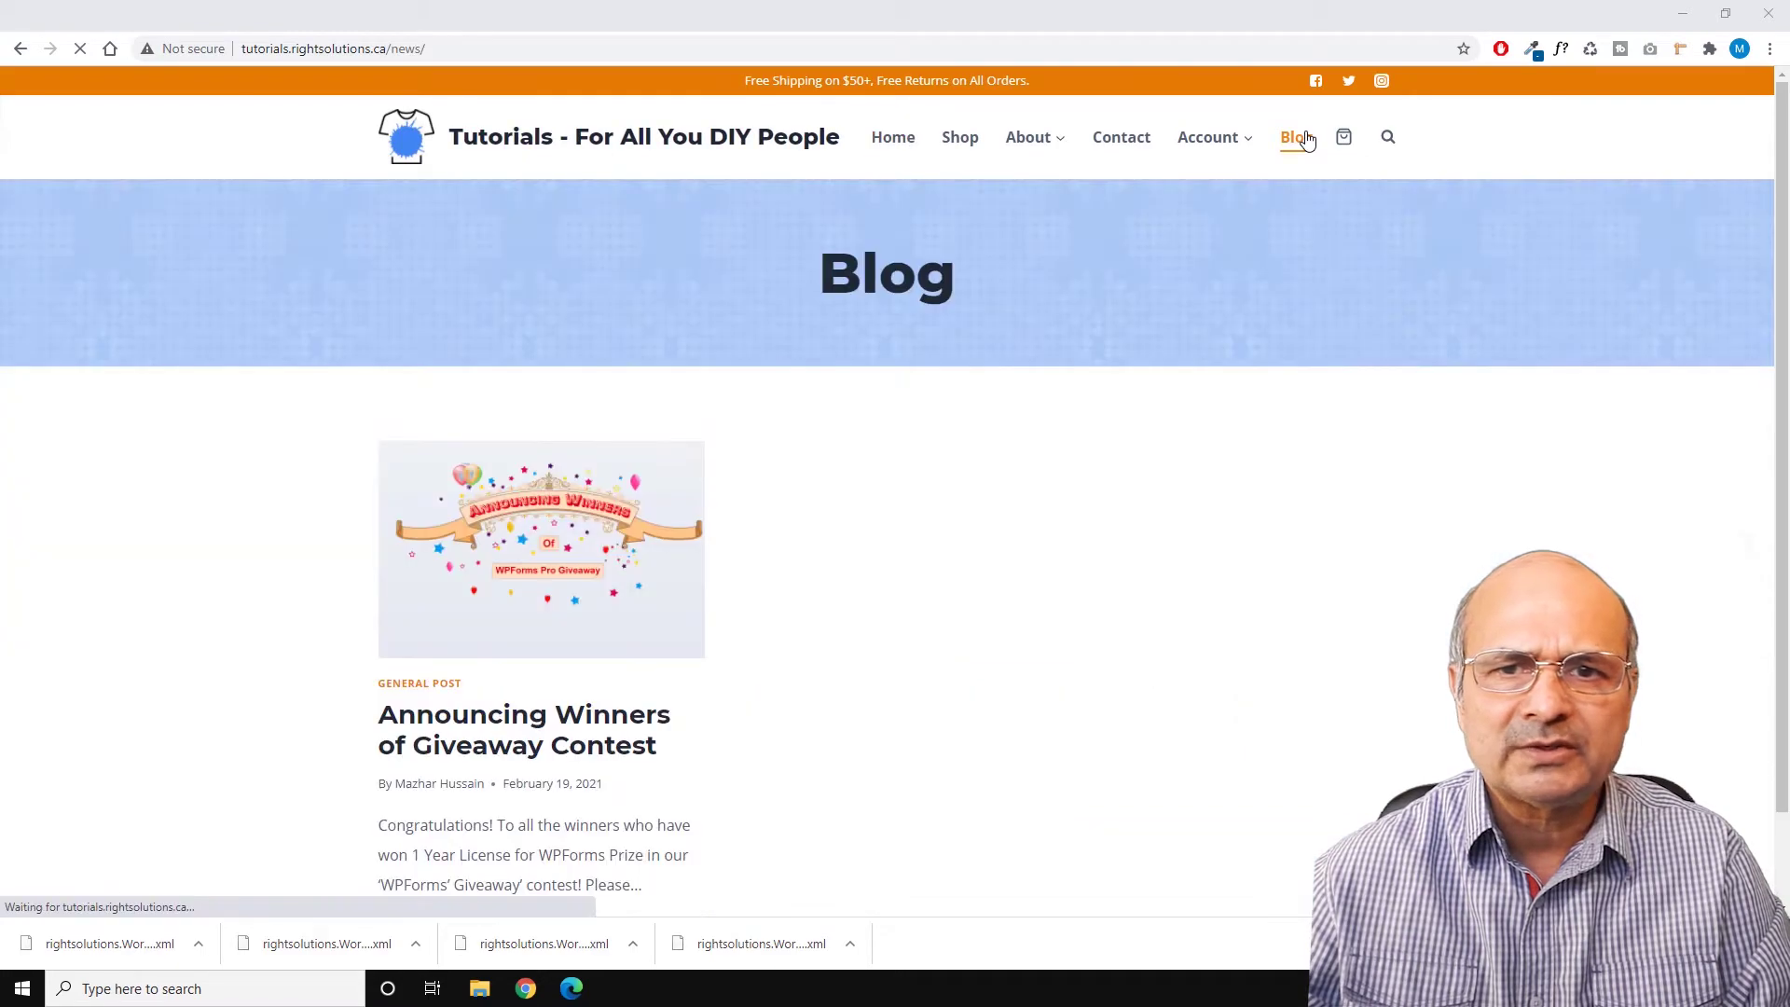
pyautogui.scroll(-5, 1277, 681)
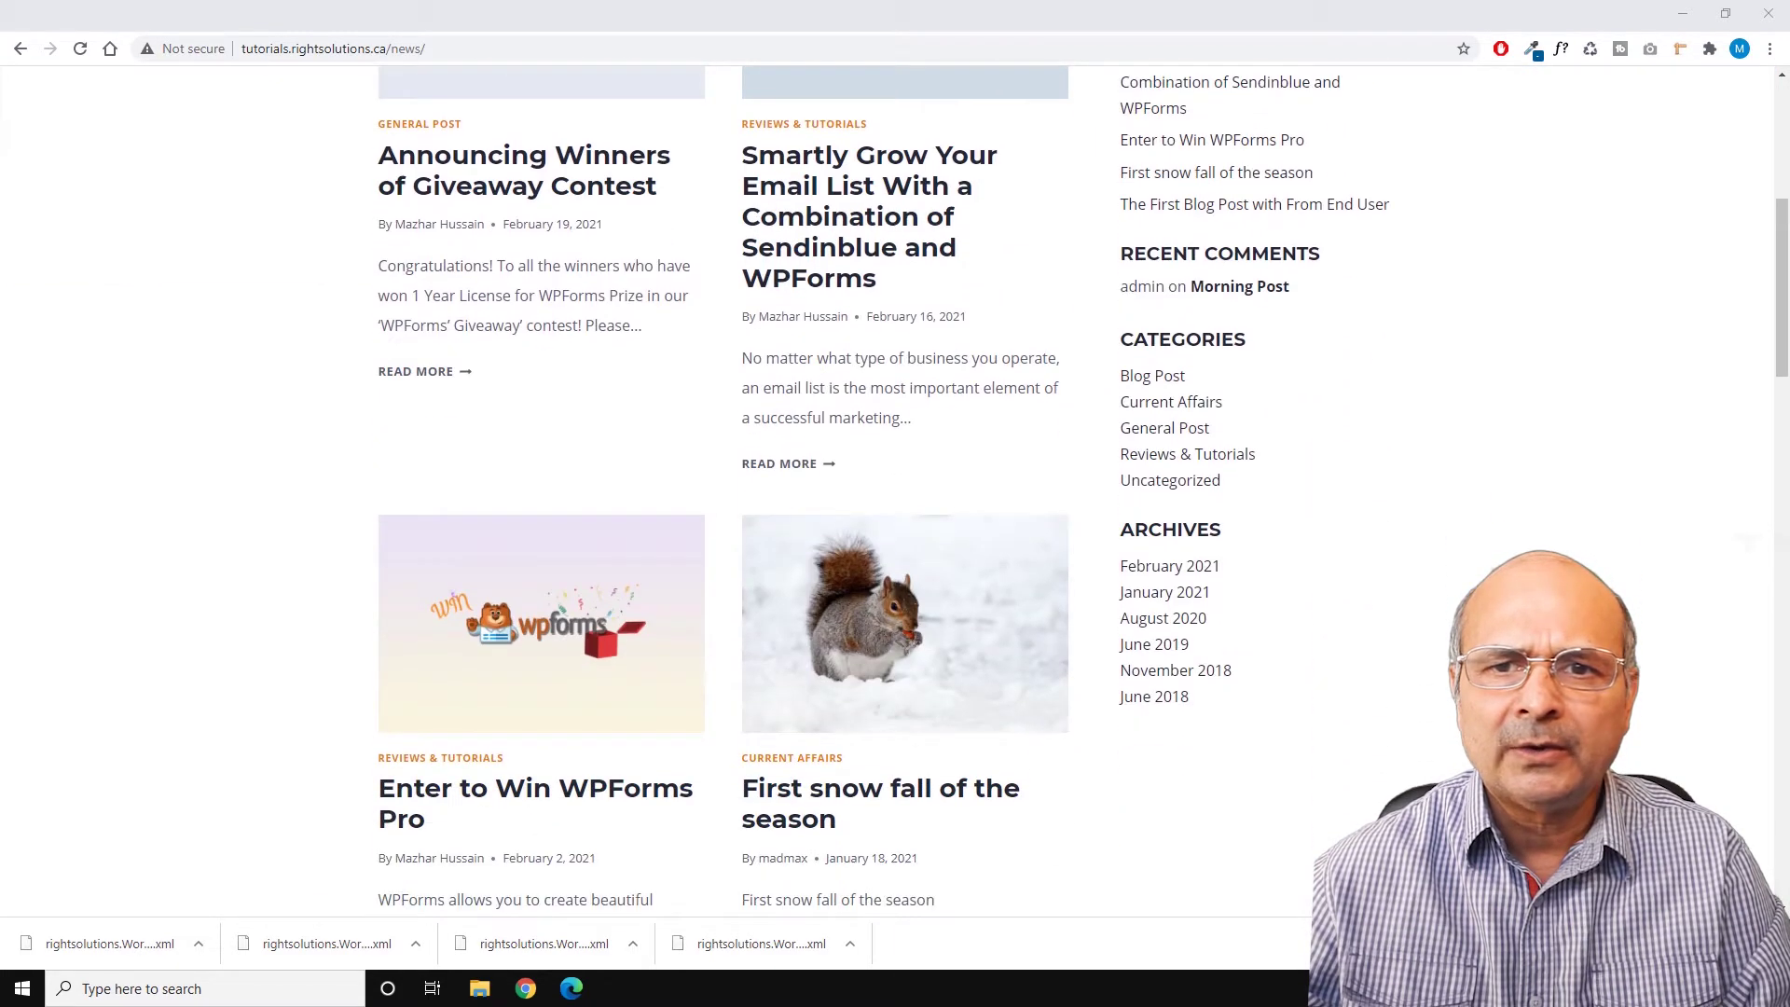
# Step: Check that the August 2020 archive link also lands on the homepage, then return to the Blog page
pyautogui.click(1156, 621)
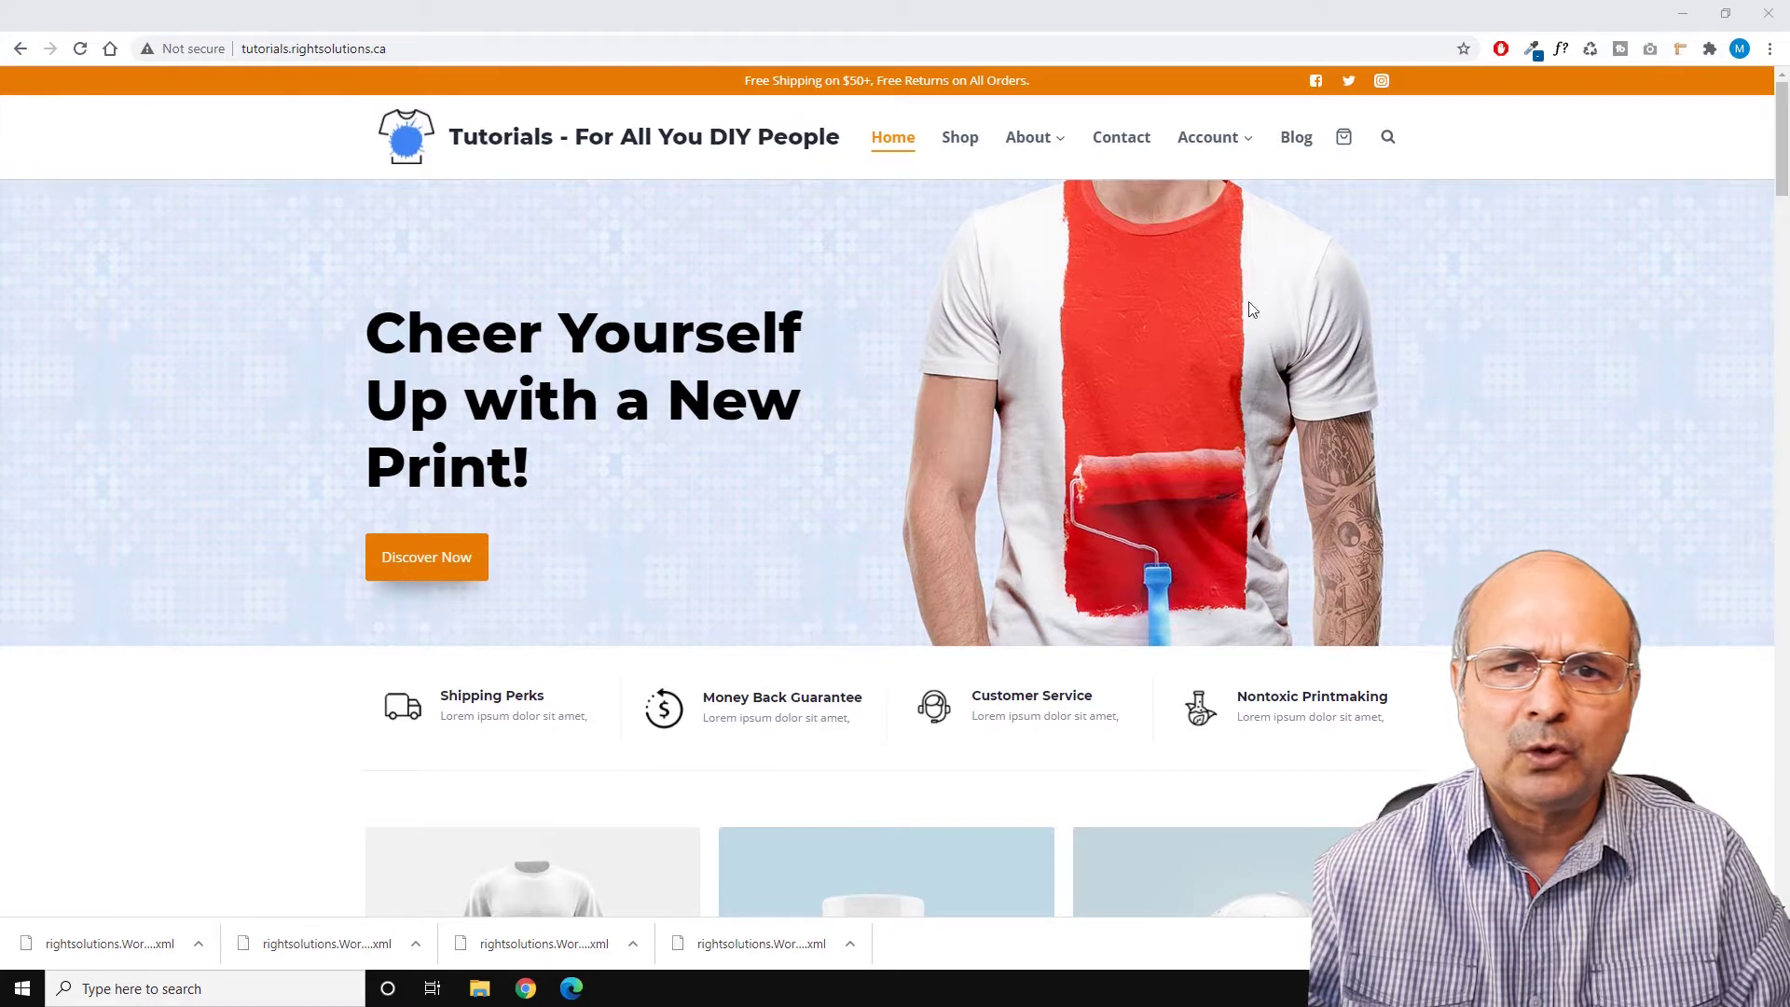
pyautogui.click(1292, 140)
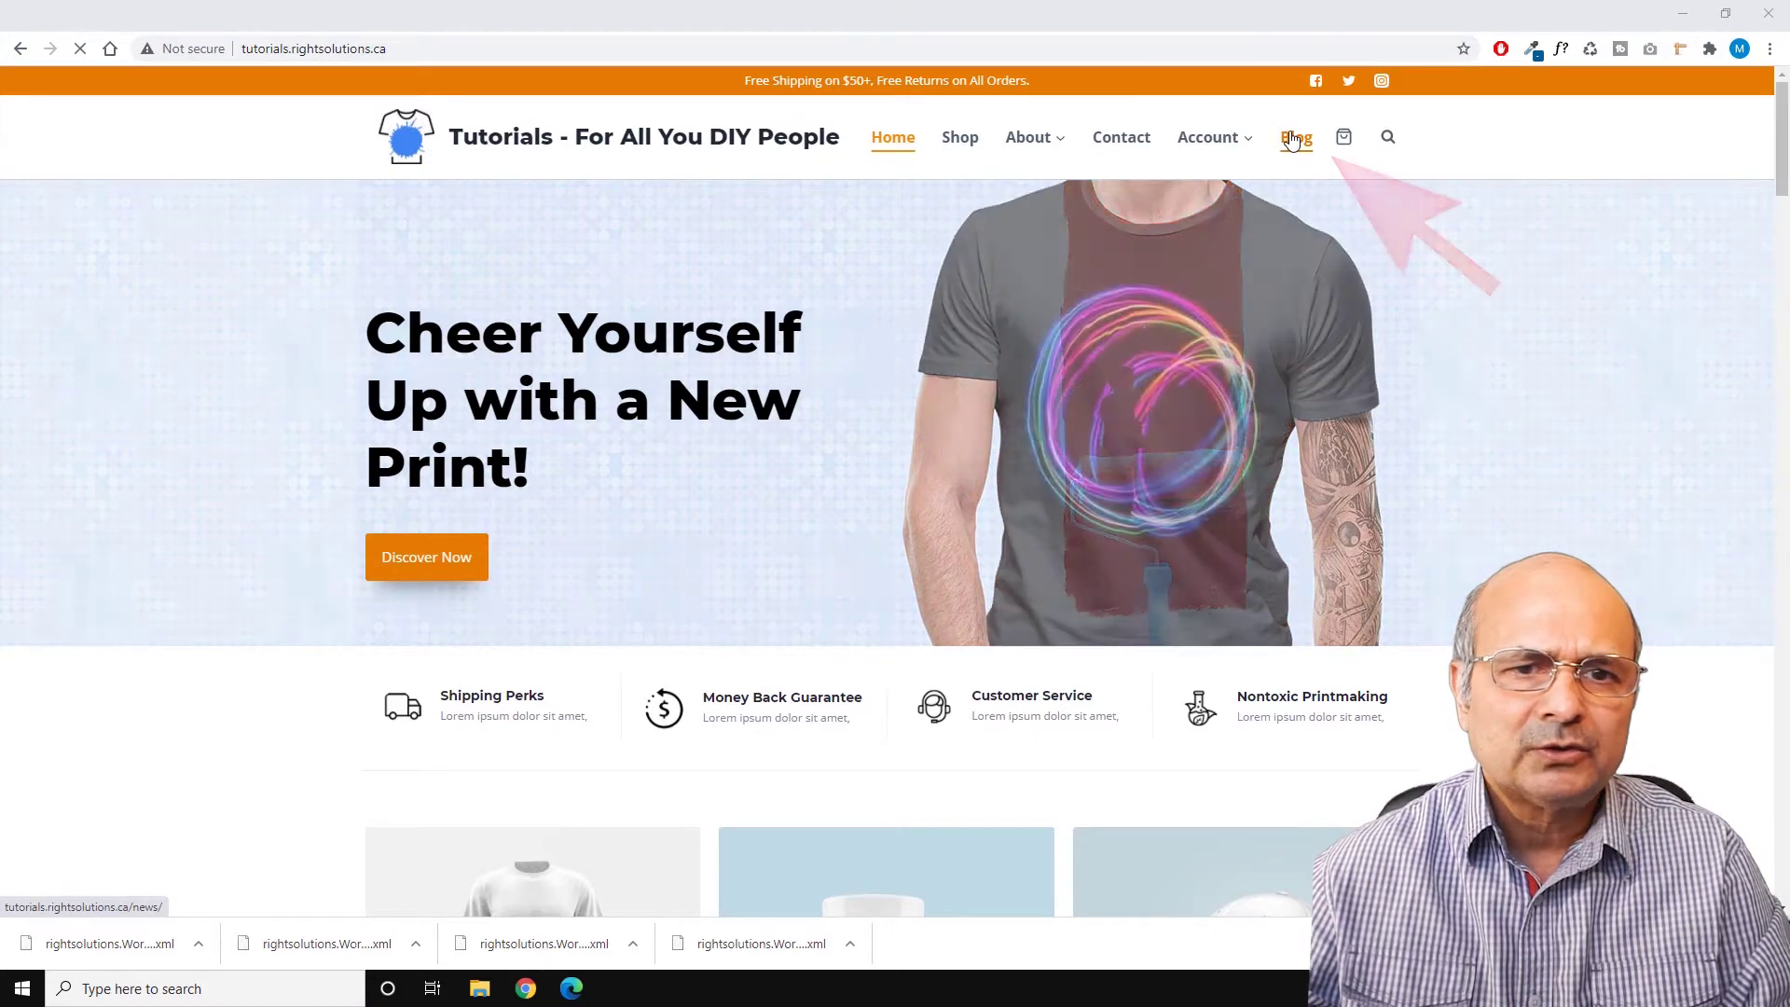
pyautogui.scroll(-1, 895, 489)
pyautogui.scroll(-4, 894, 490)
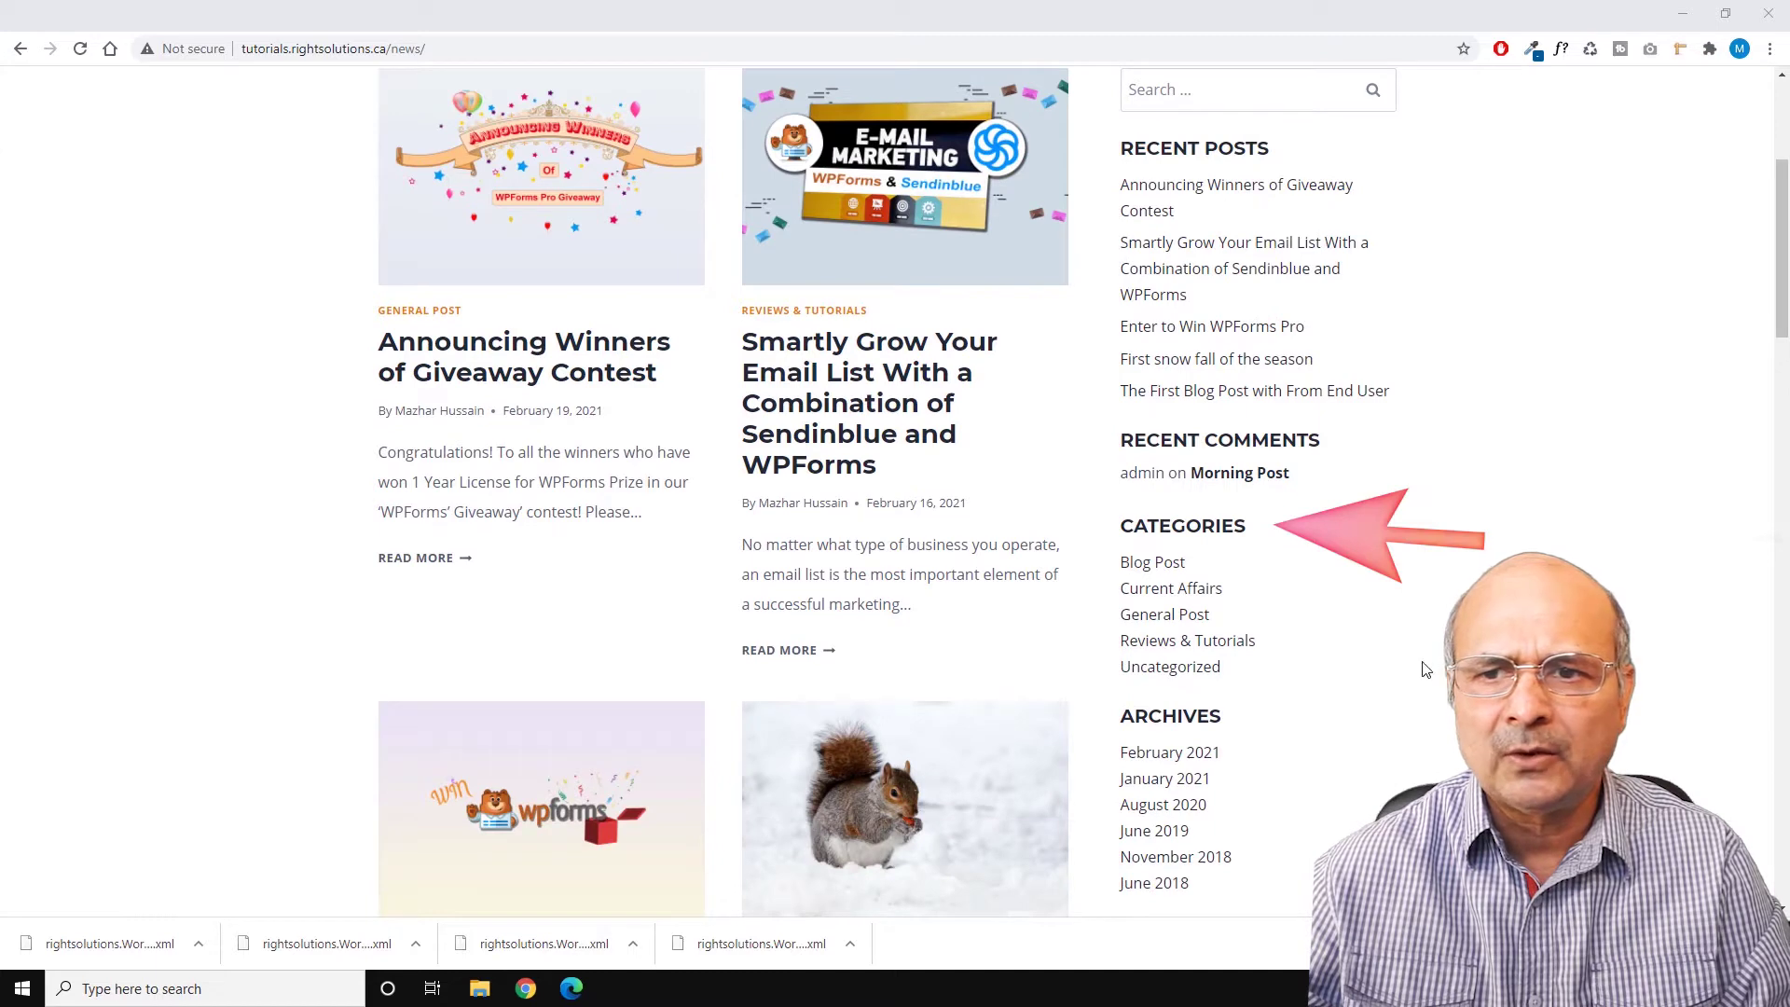
# Step: Open the Blog Post category page, then the Current Affairs category page
pyautogui.click(1152, 564)
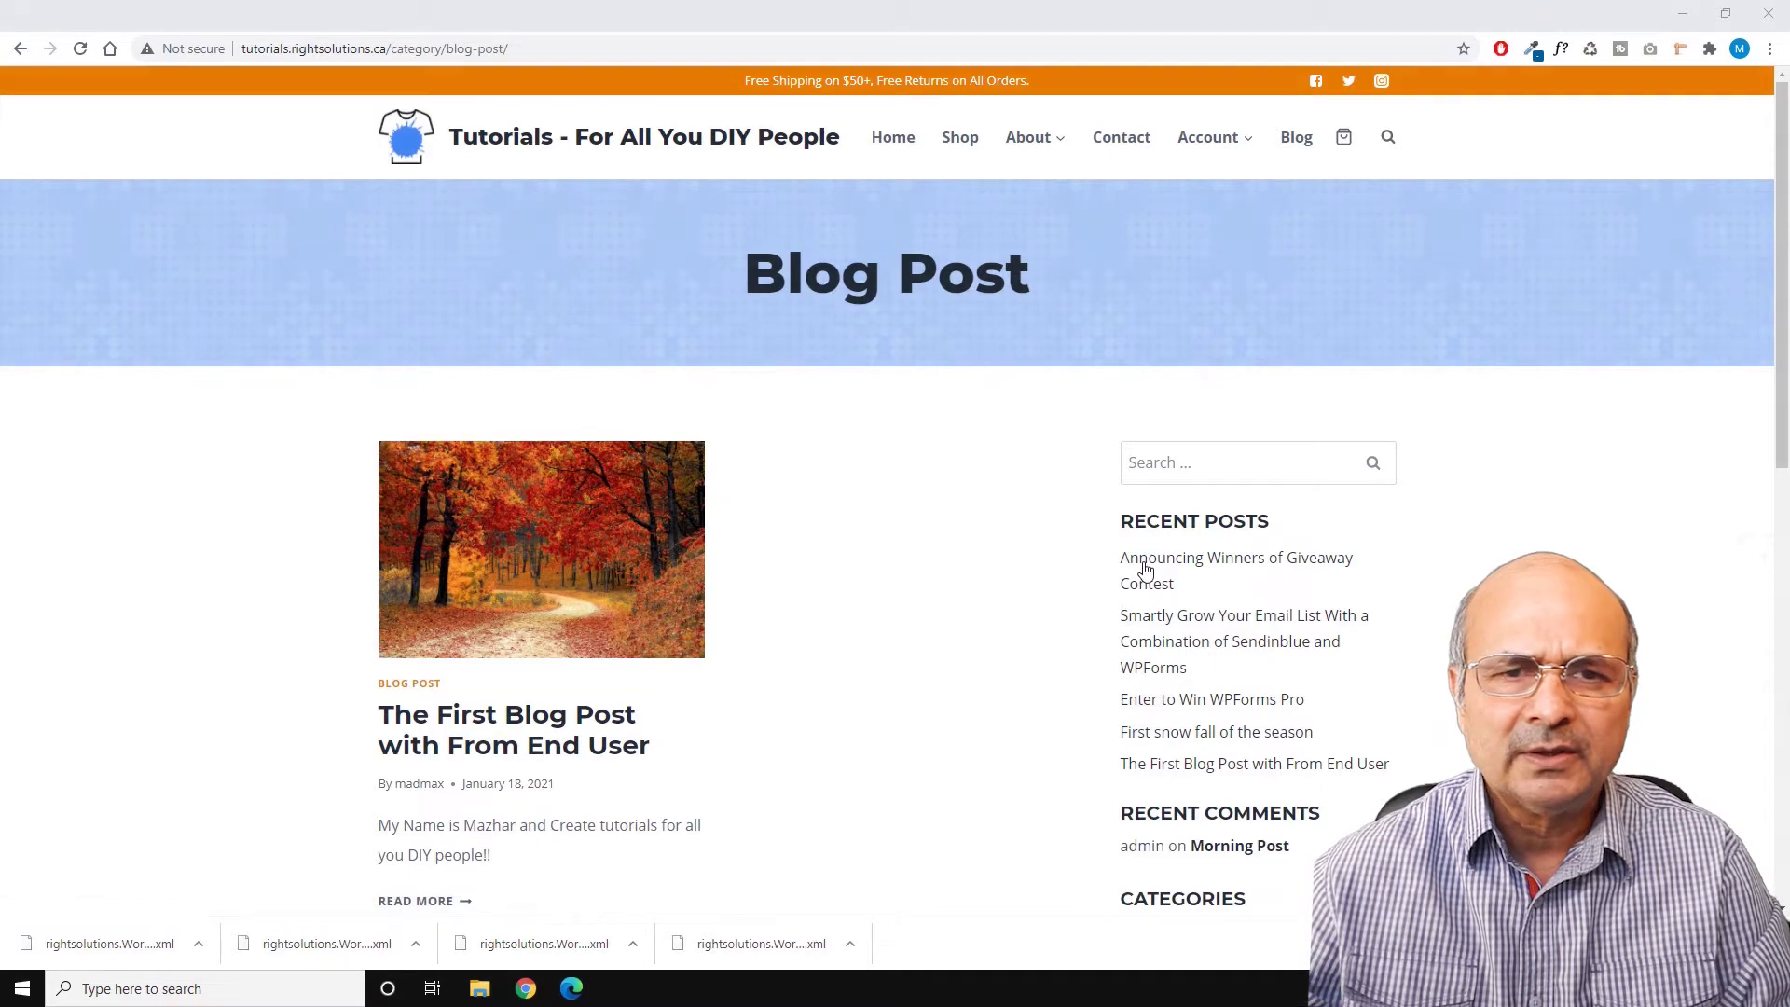
pyautogui.scroll(-4, 850, 602)
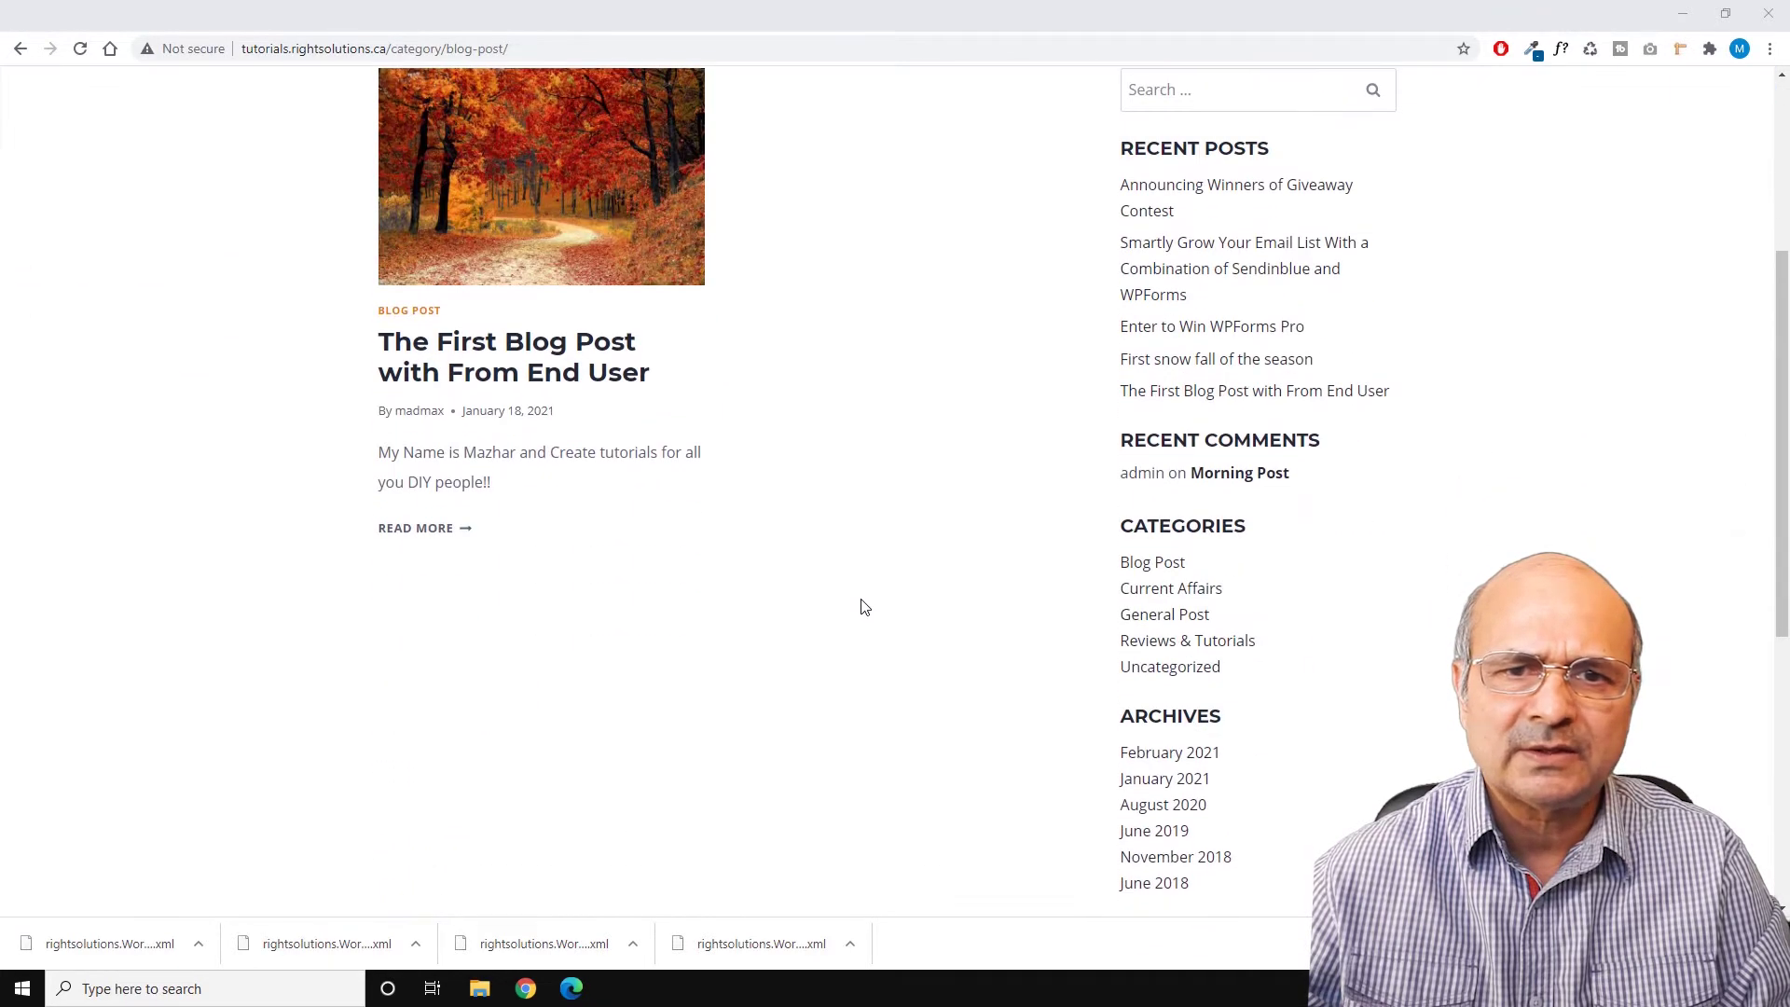
pyautogui.click(1196, 597)
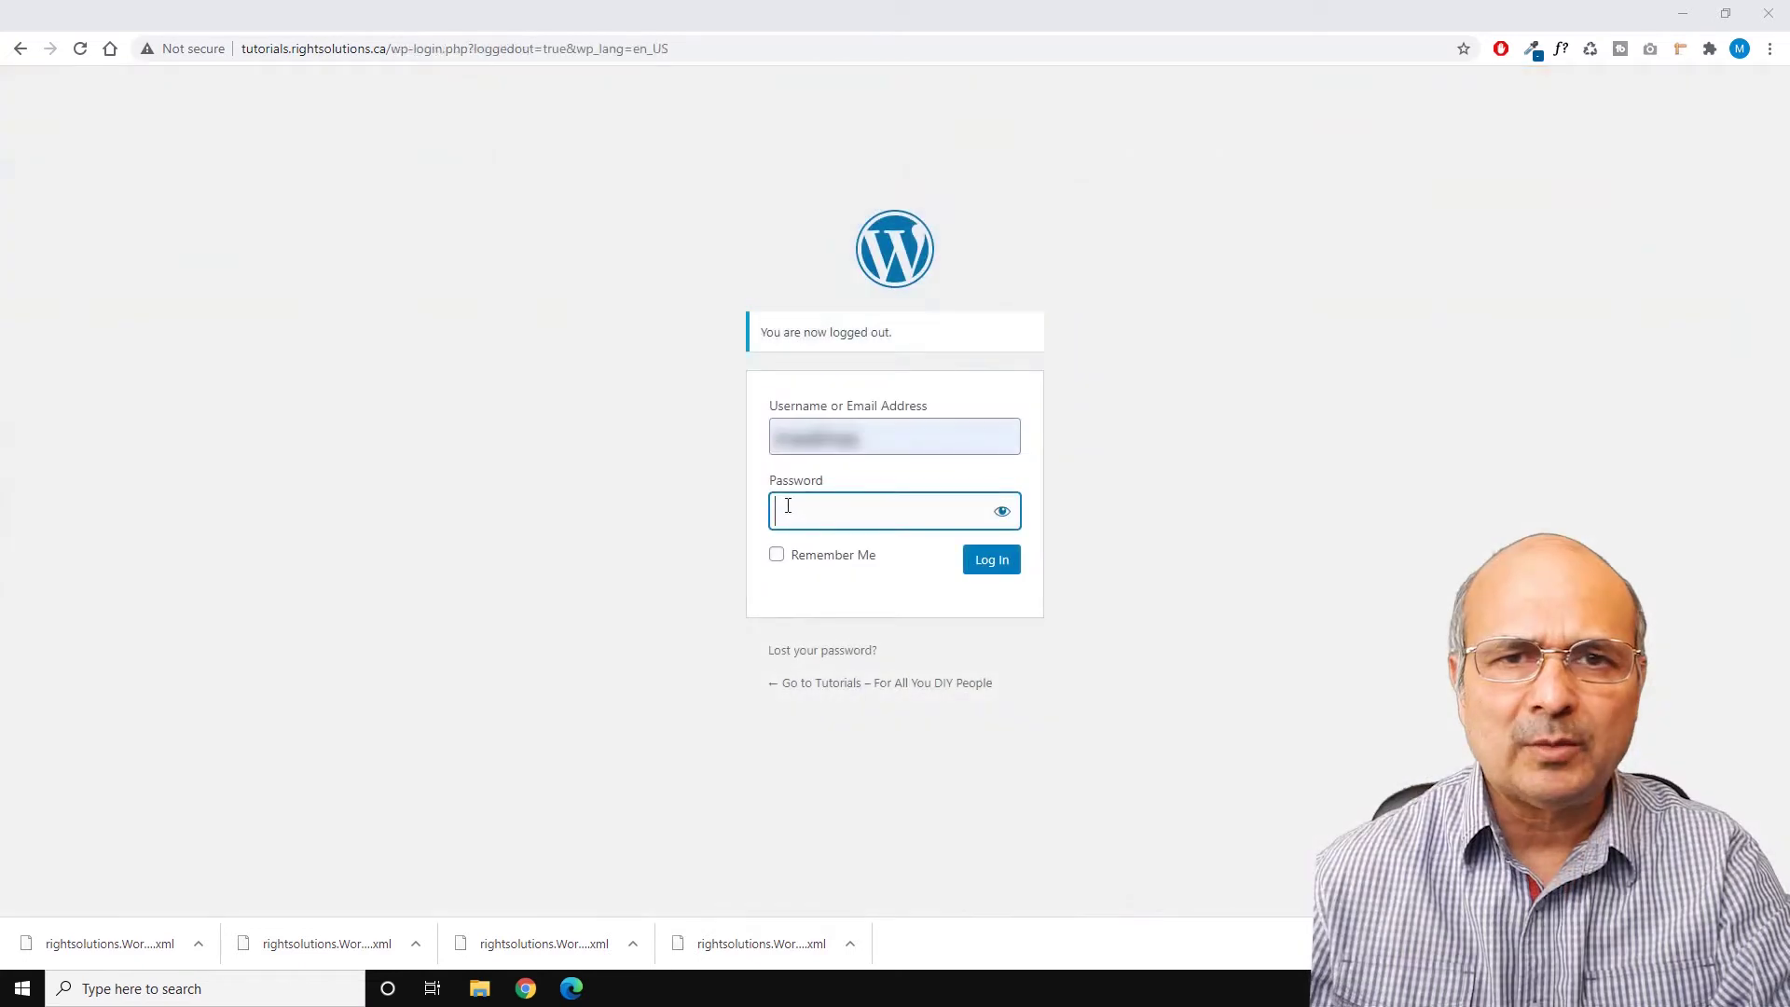
# Step: Enter the admin account password on the login page and sign in to the Dashboard
pyautogui.write('•••••')
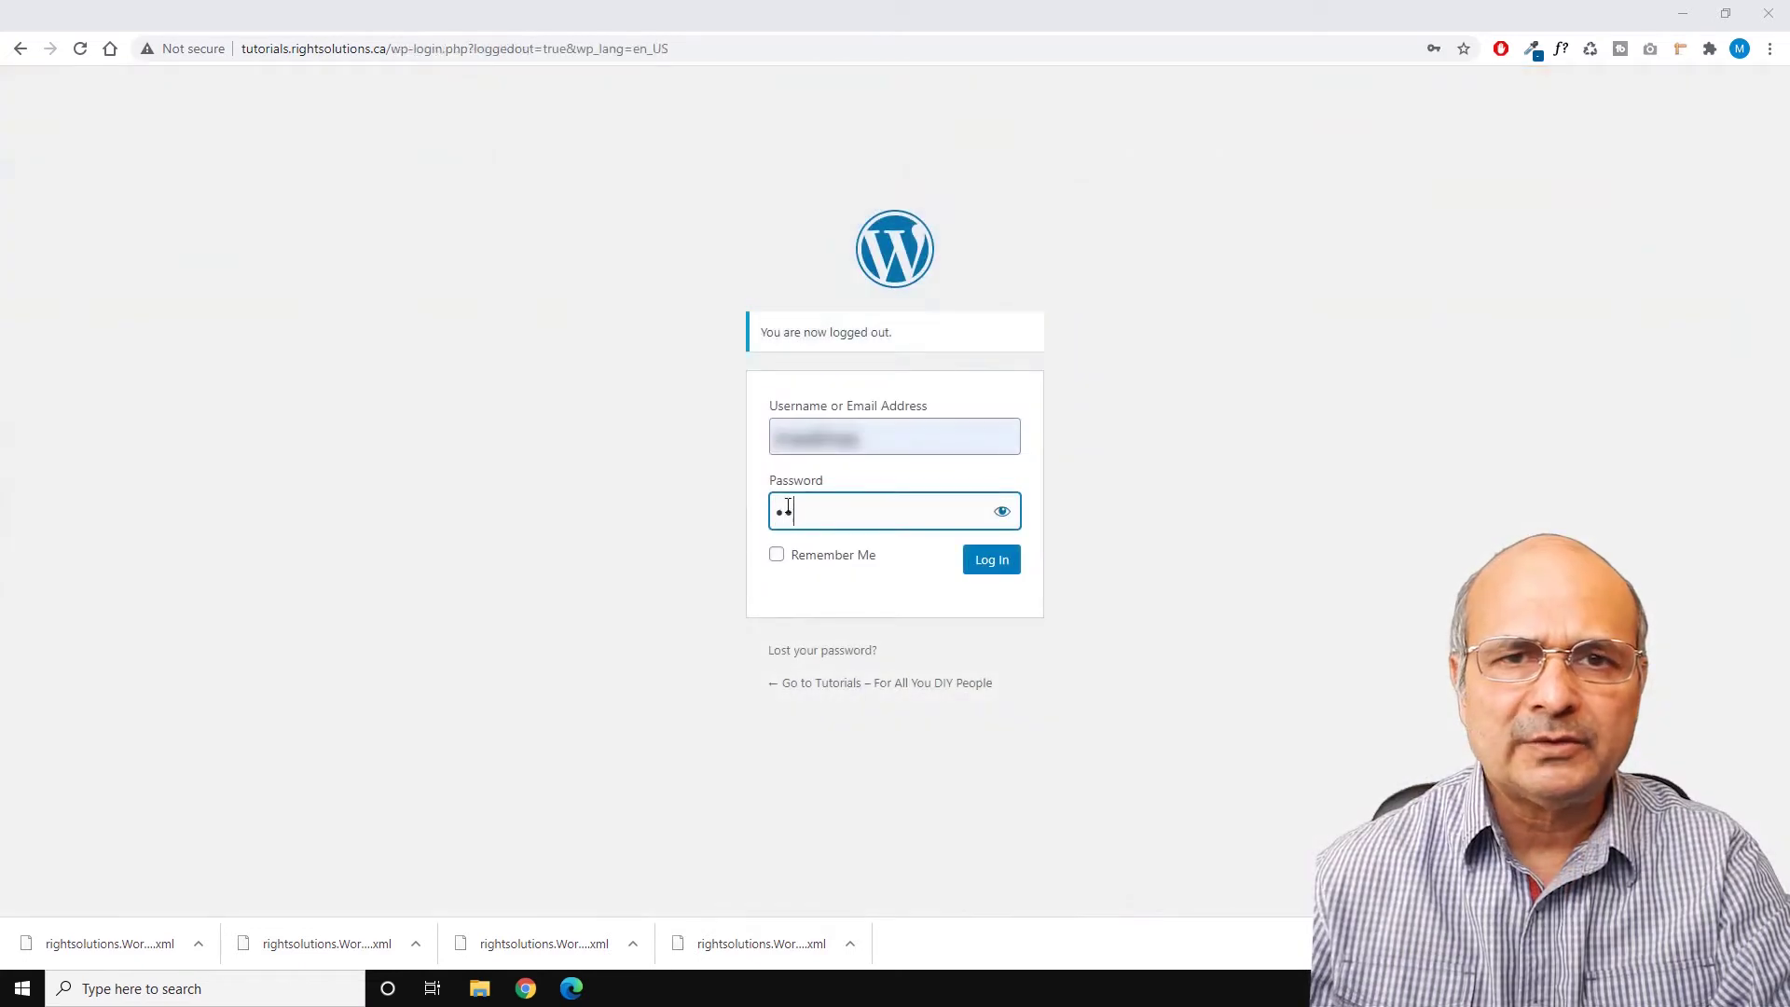
pyautogui.write('•••••')
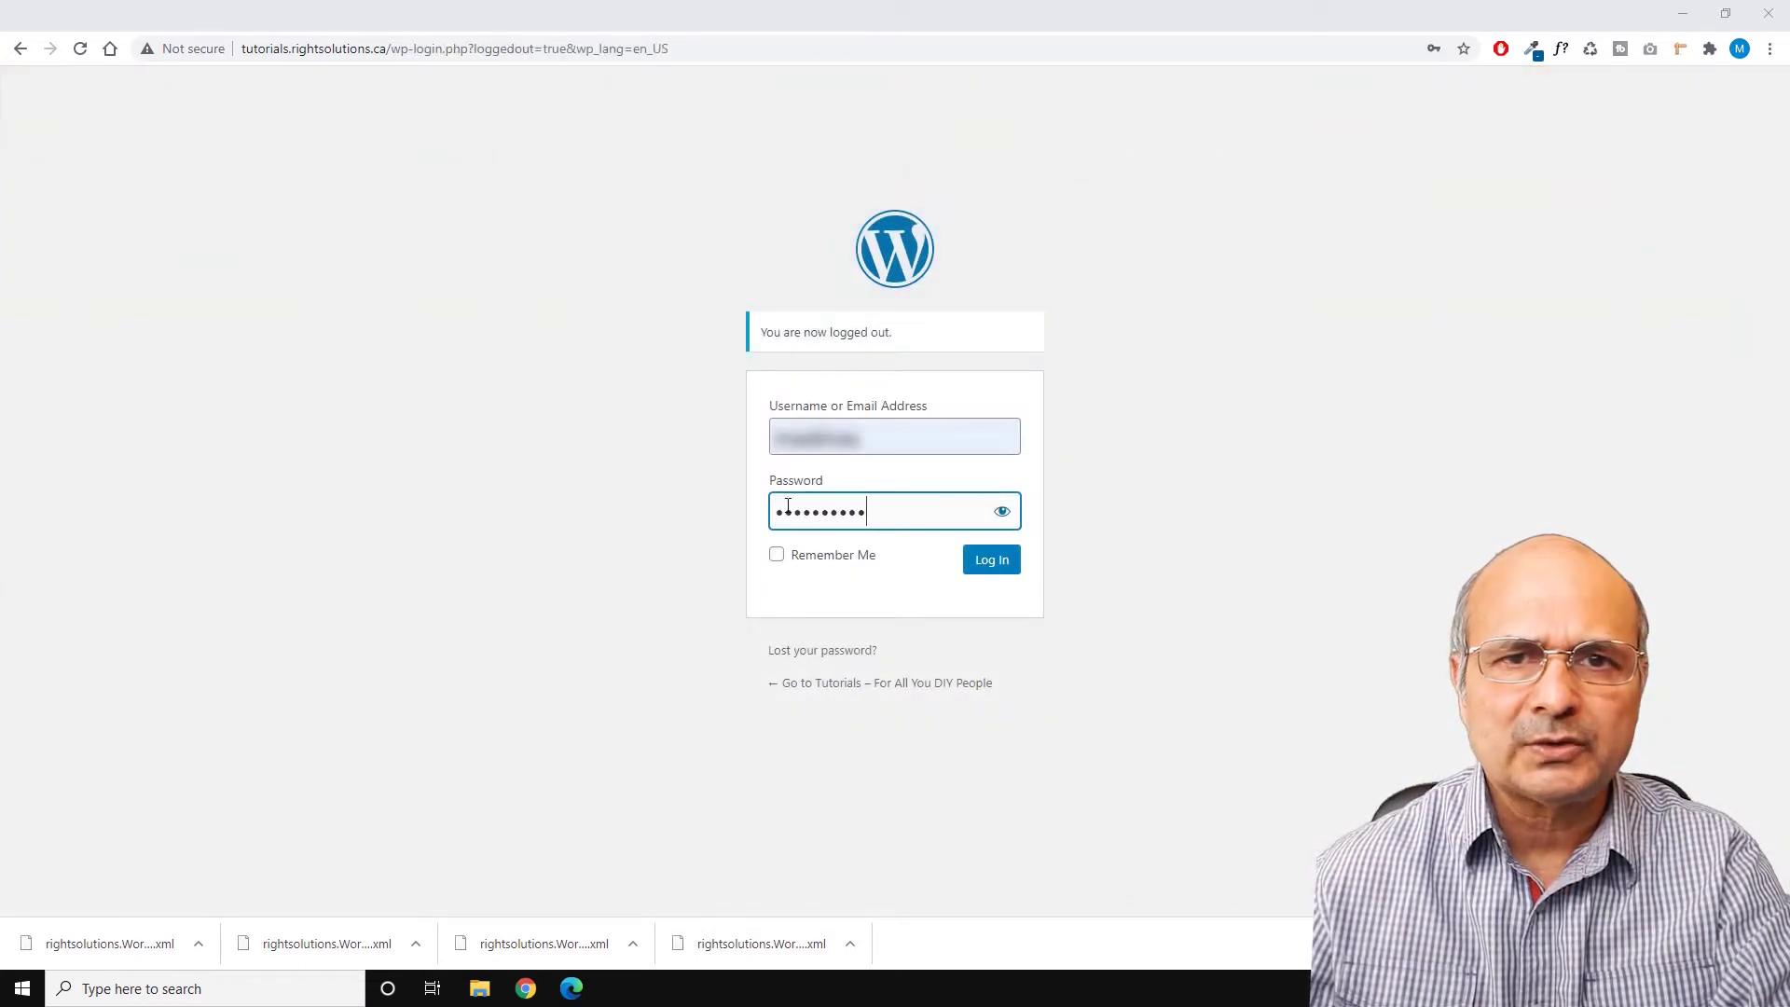
pyautogui.write('••••••')
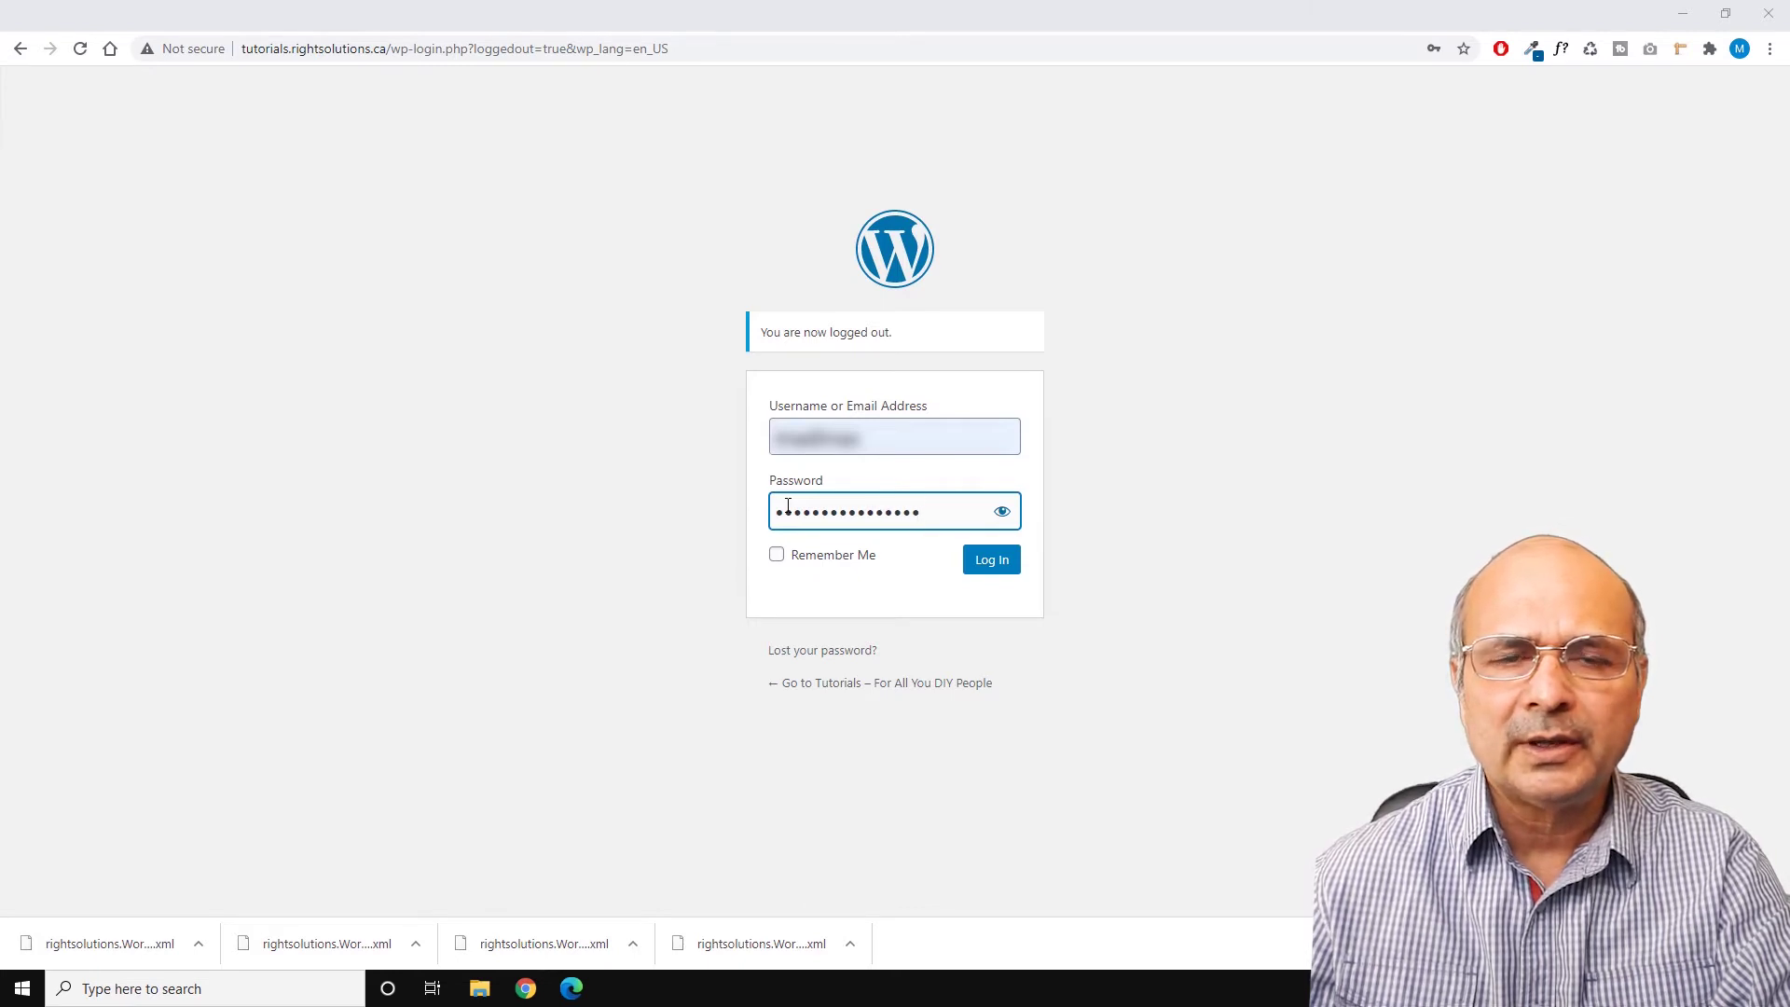
pyautogui.click(997, 563)
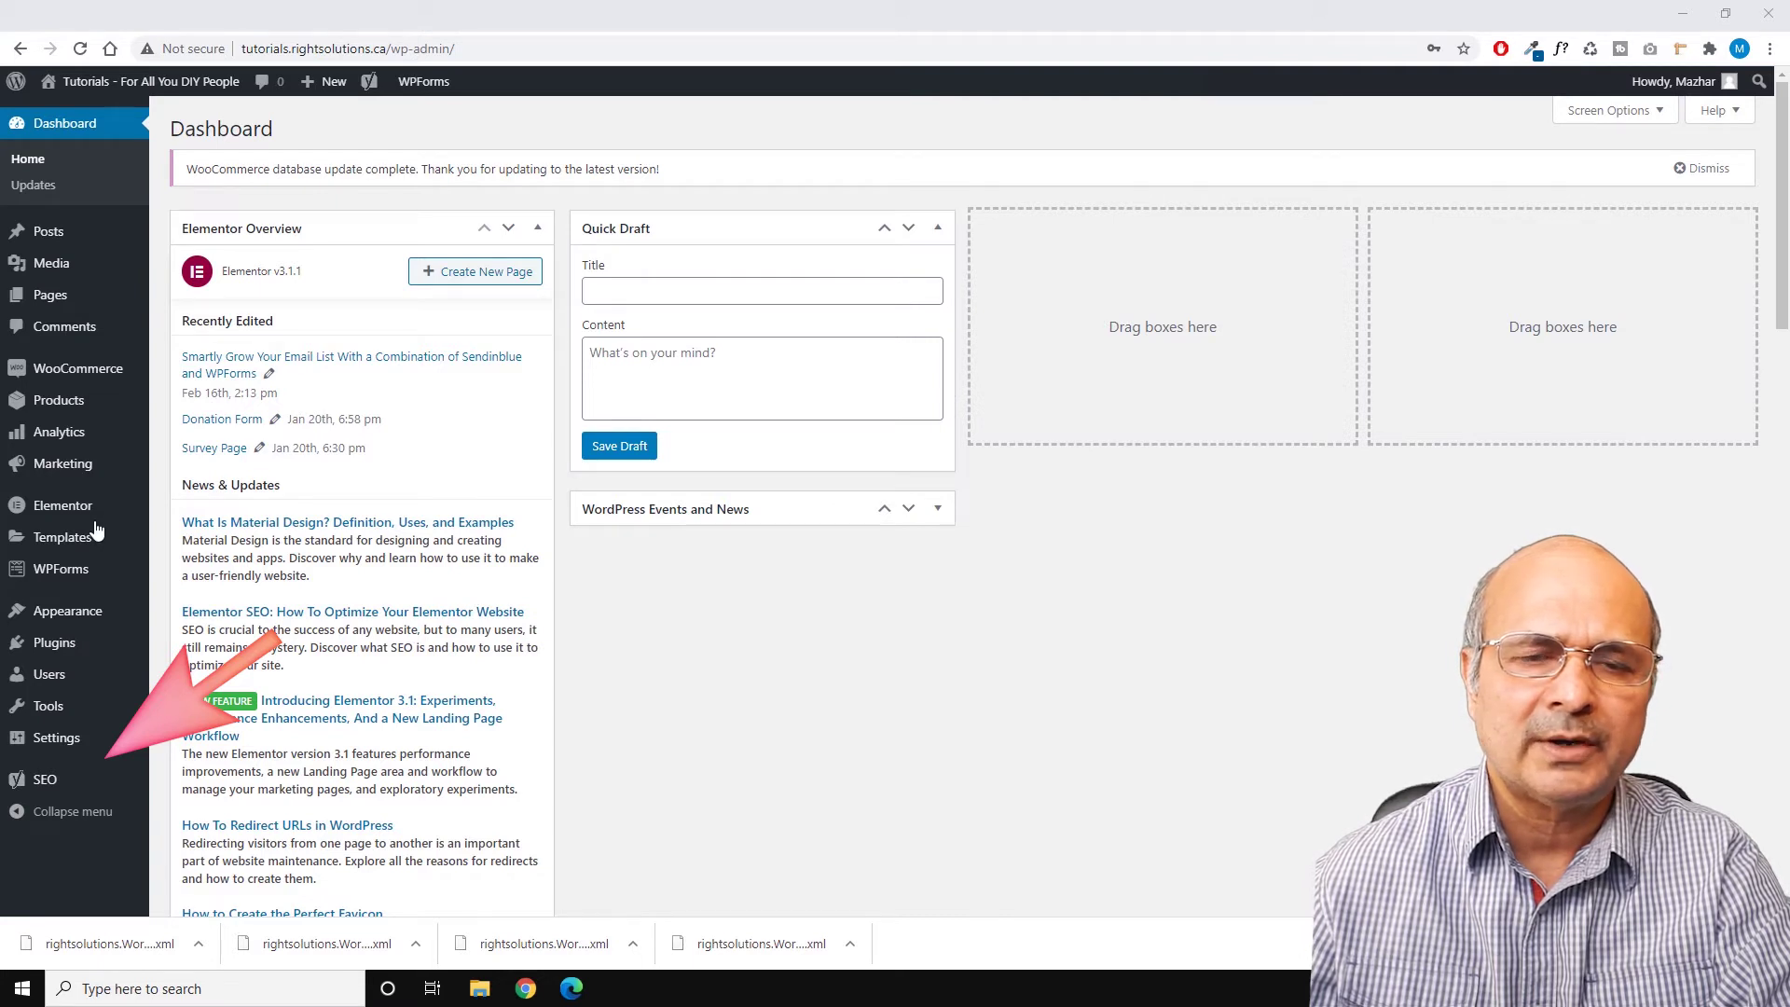
# Step: Open Search Appearance from the SEO menu in the admin sidebar
pyautogui.moveTo(52, 781)
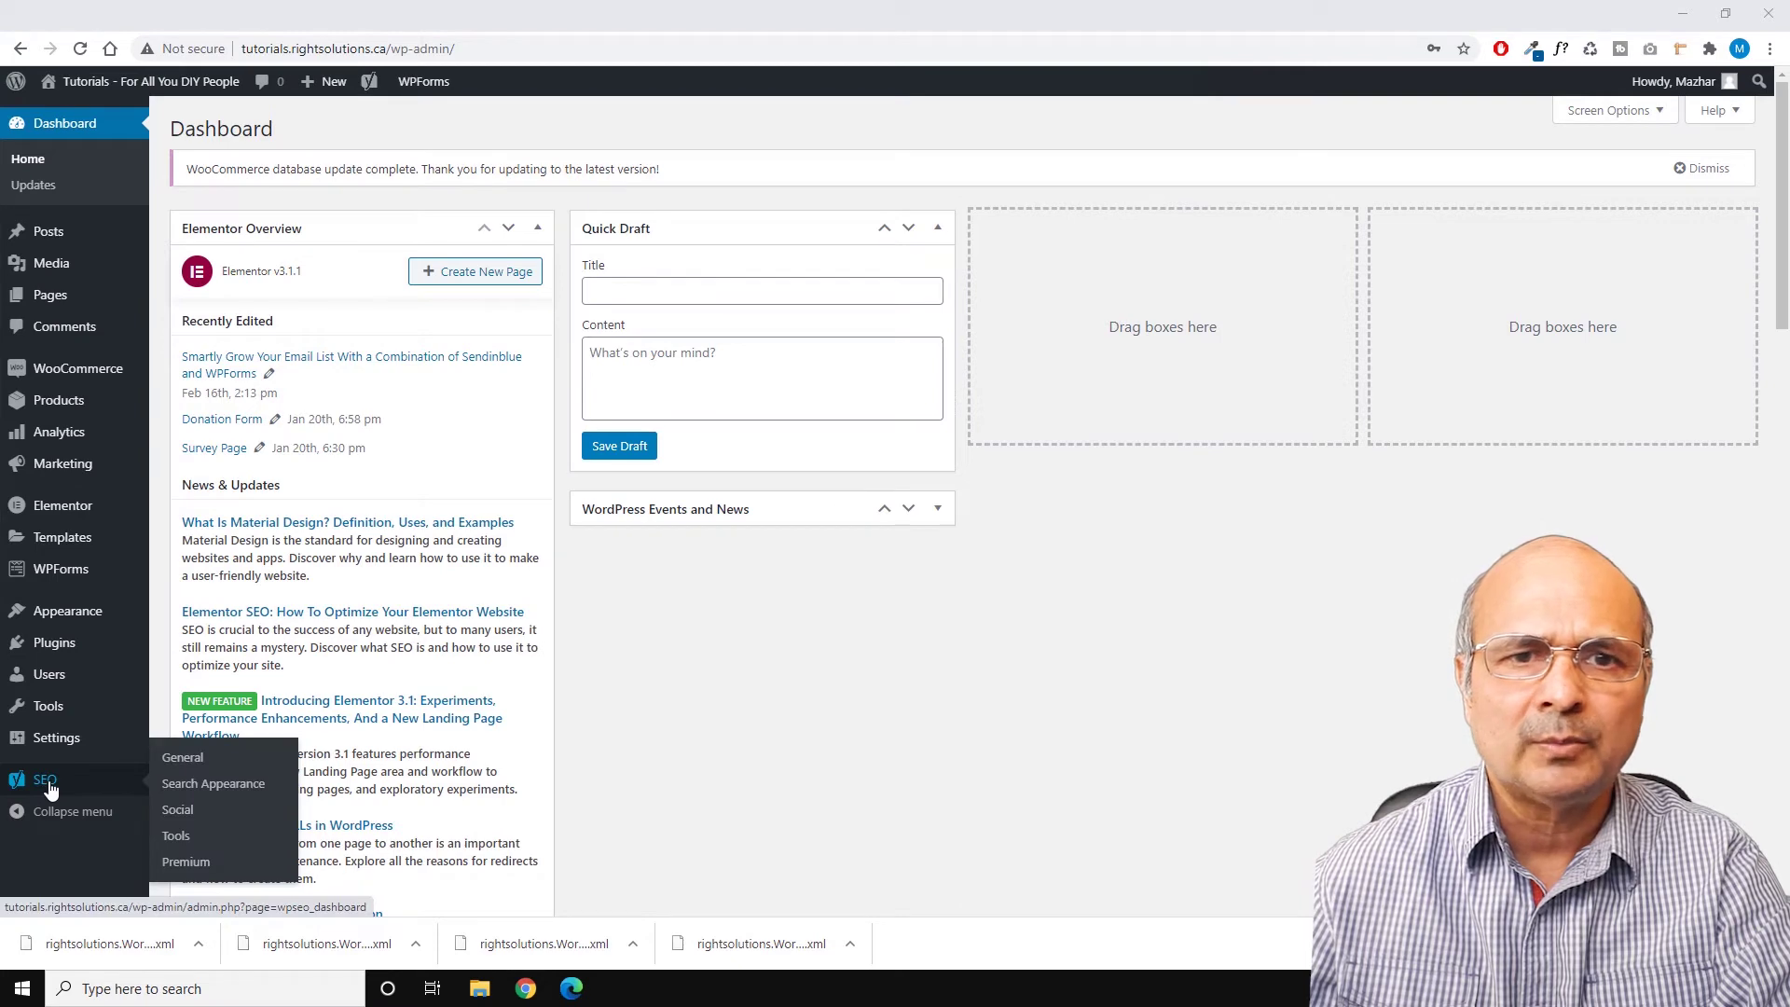
pyautogui.click(230, 793)
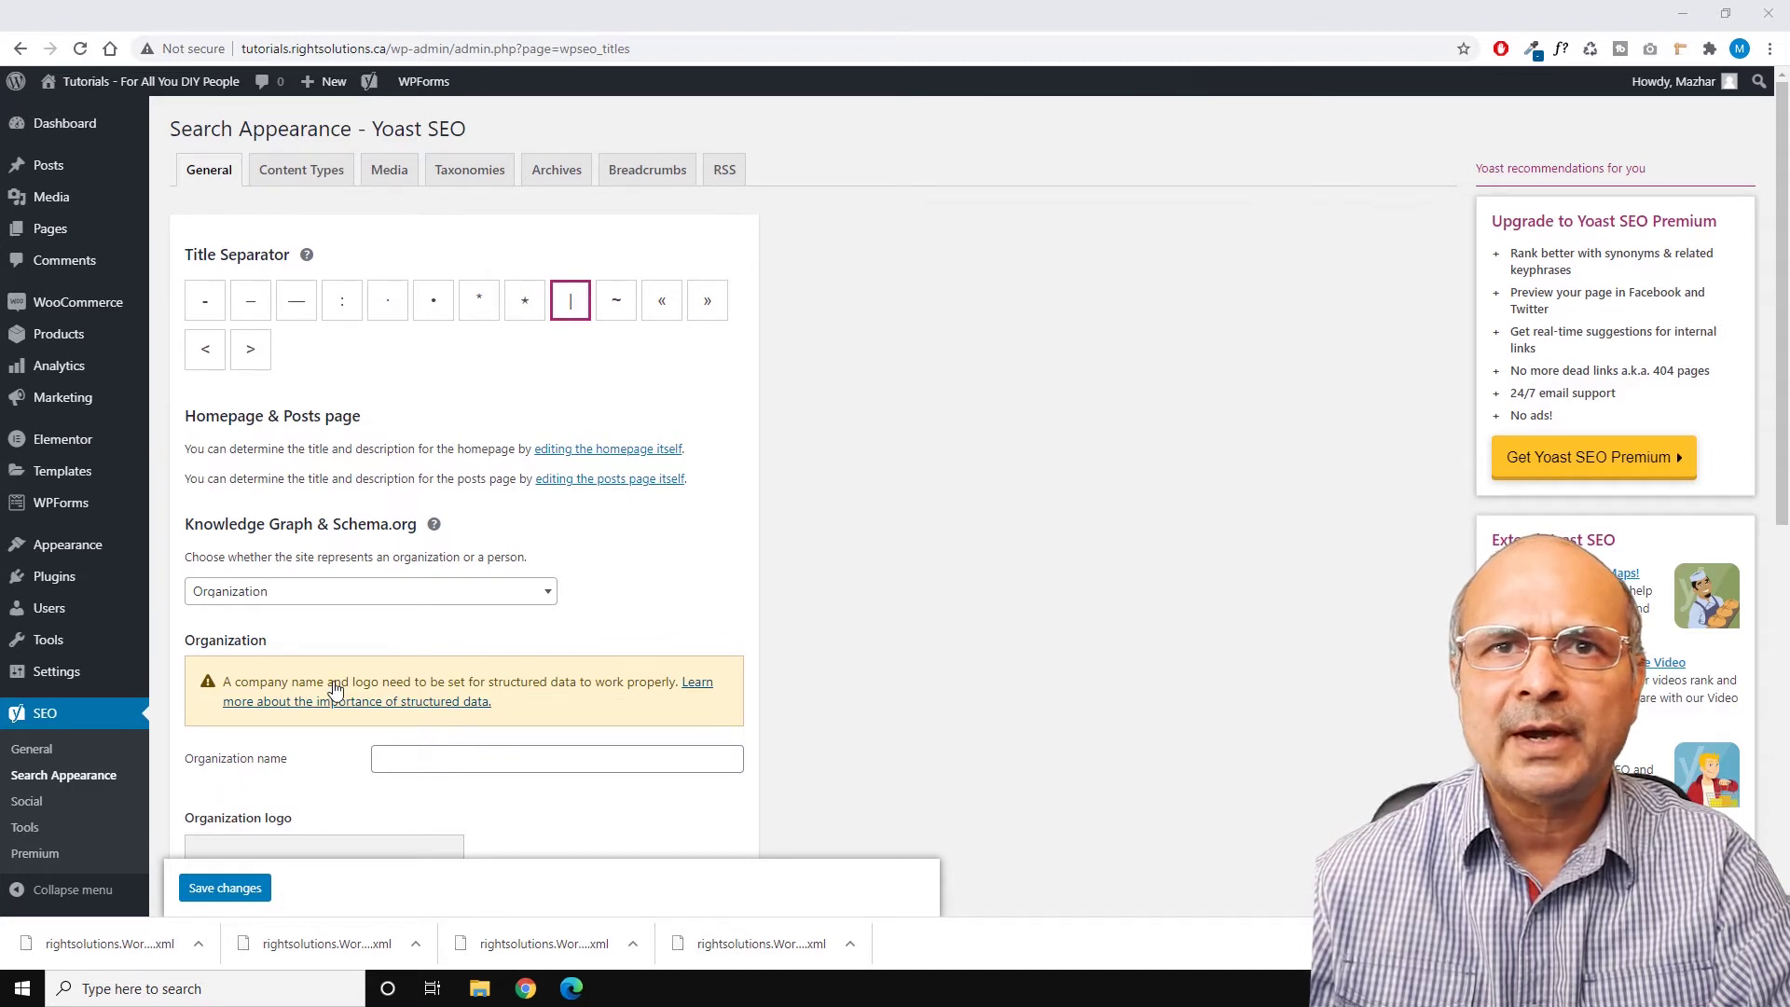
# Step: On the Archives tab, expand Date archives settings and switch Date archives to Enabled
pyautogui.click(561, 179)
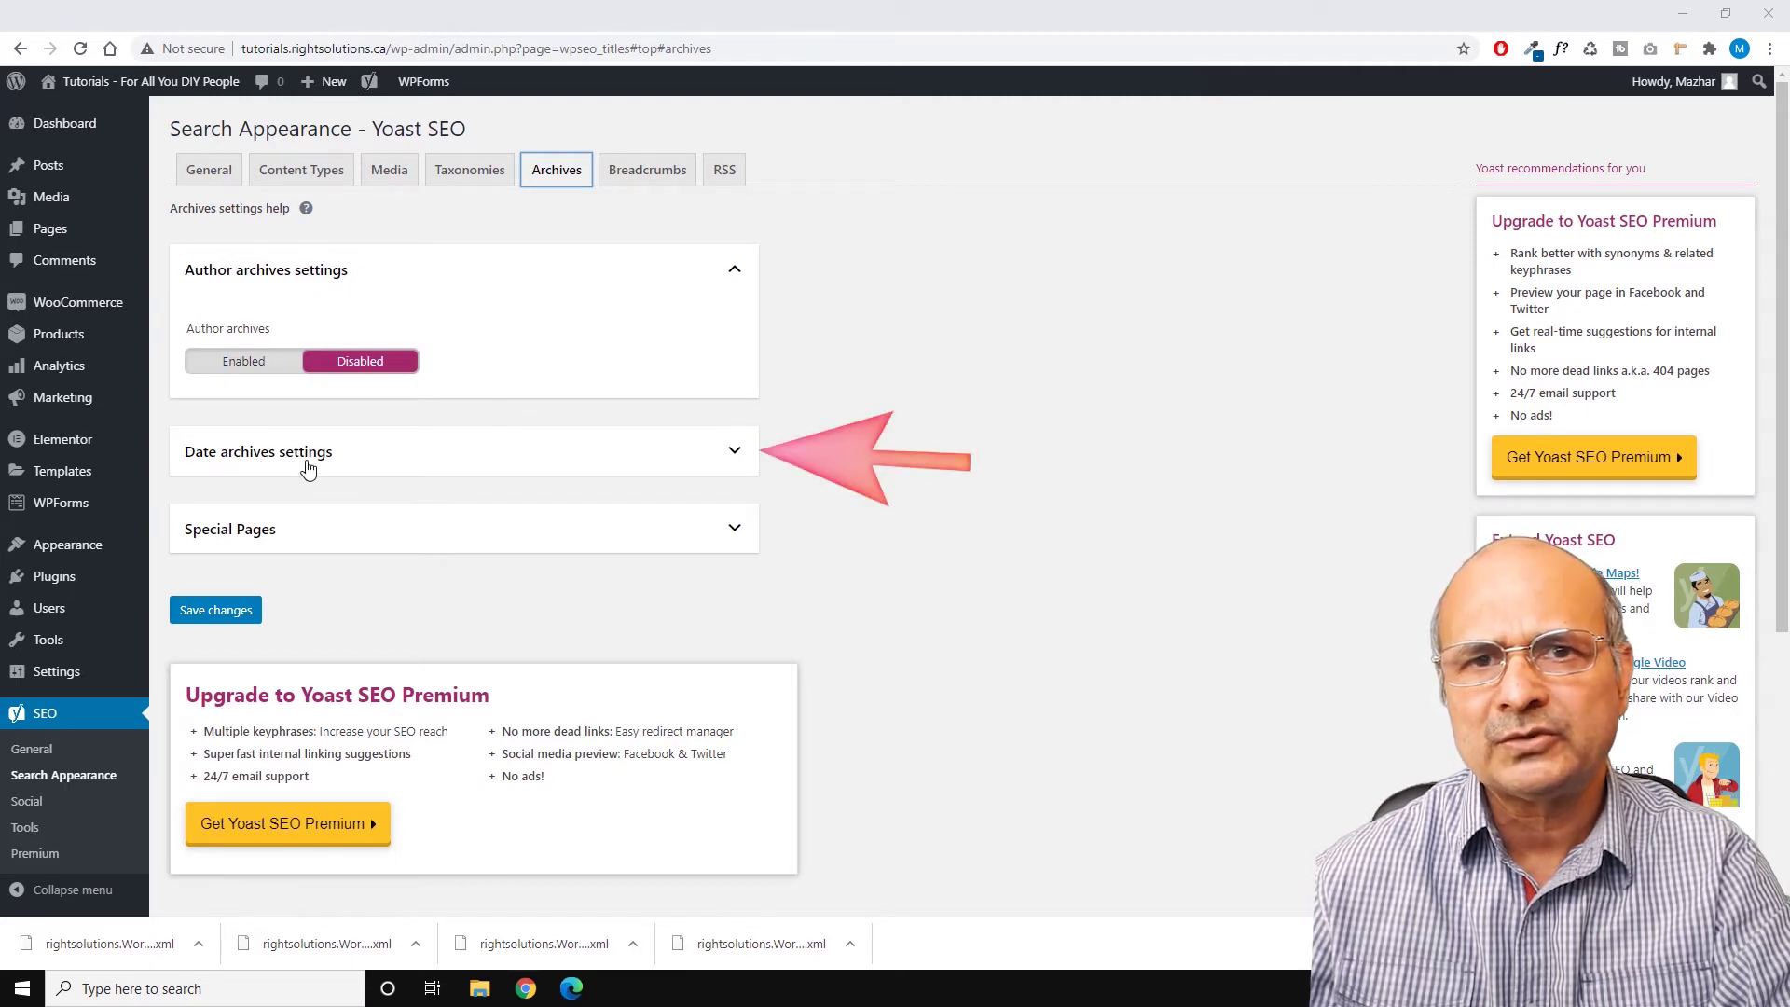
pyautogui.click(735, 454)
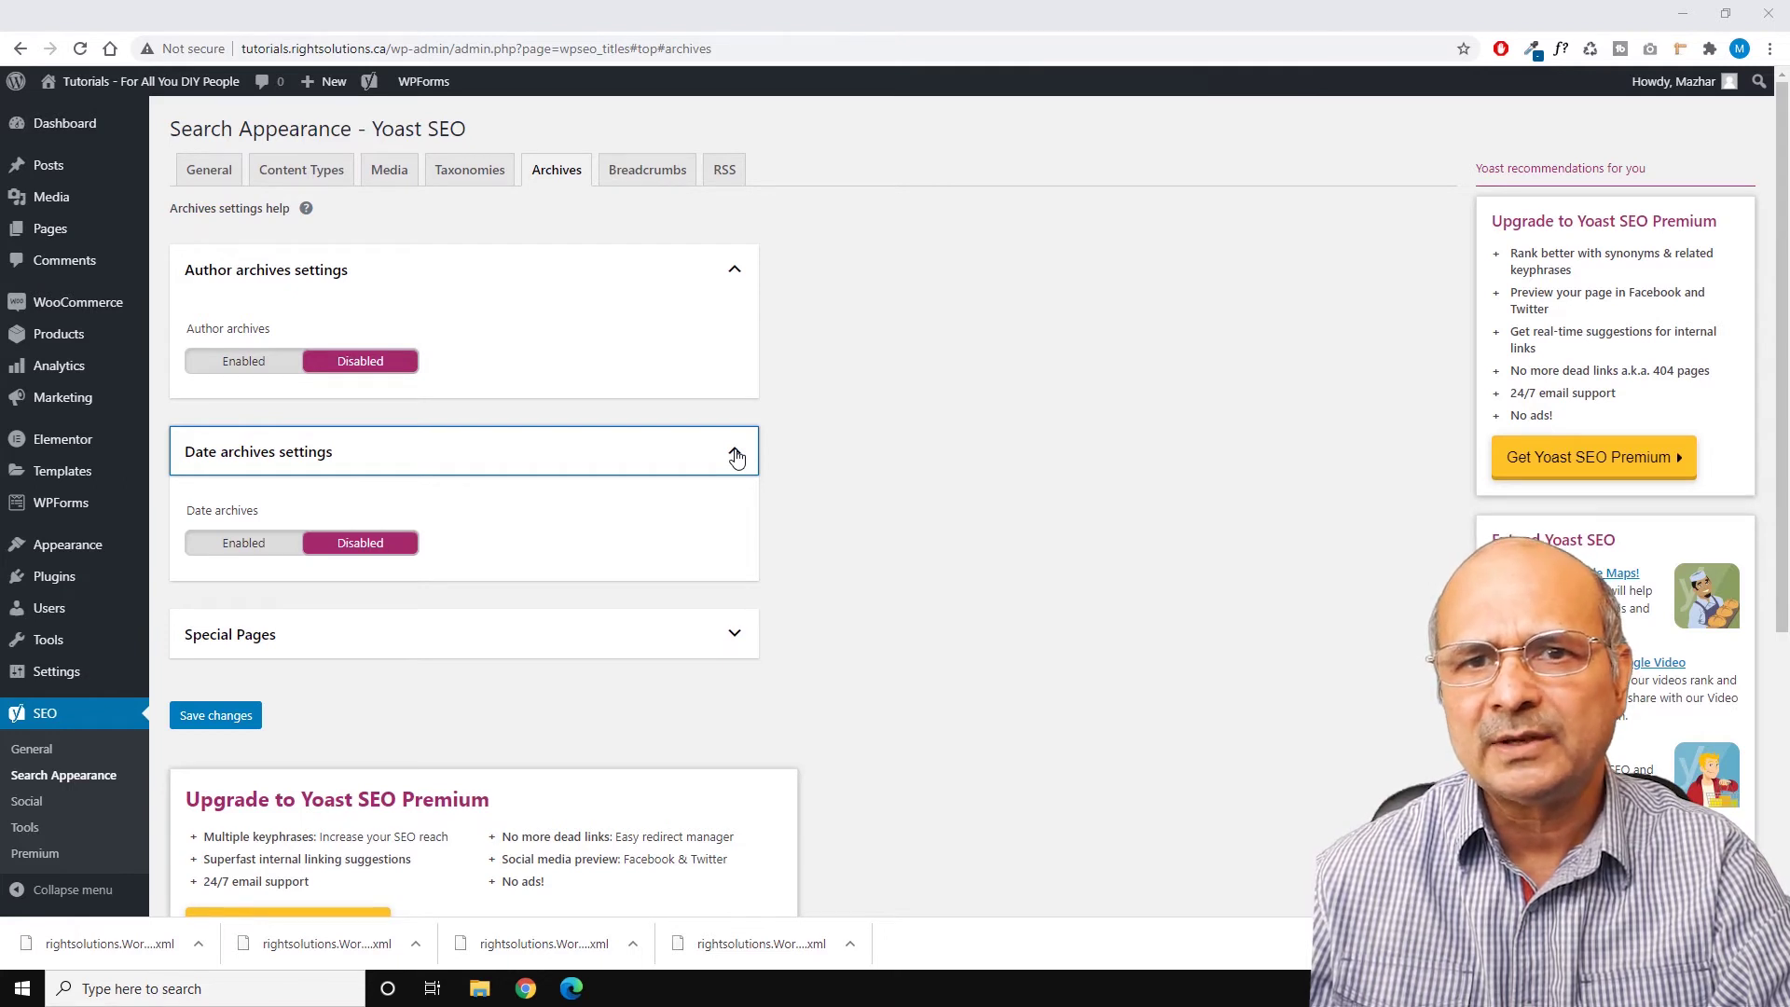
pyautogui.click(241, 545)
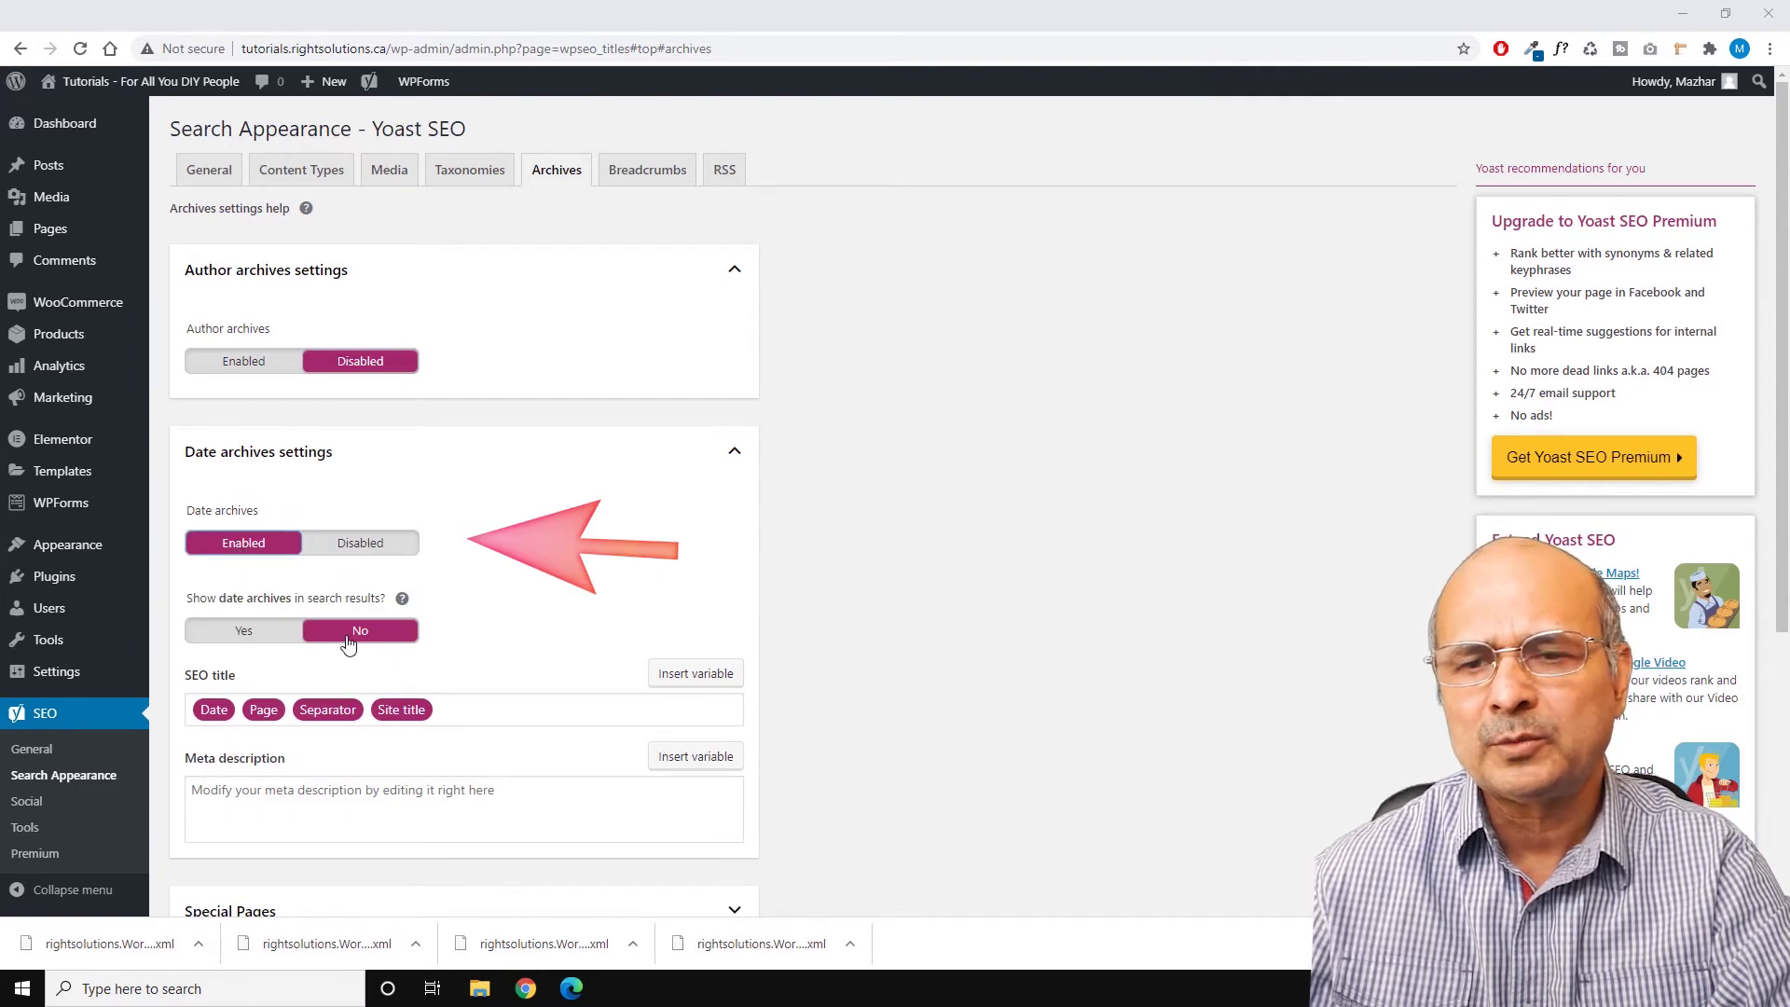
pyautogui.scroll(-4, 863, 522)
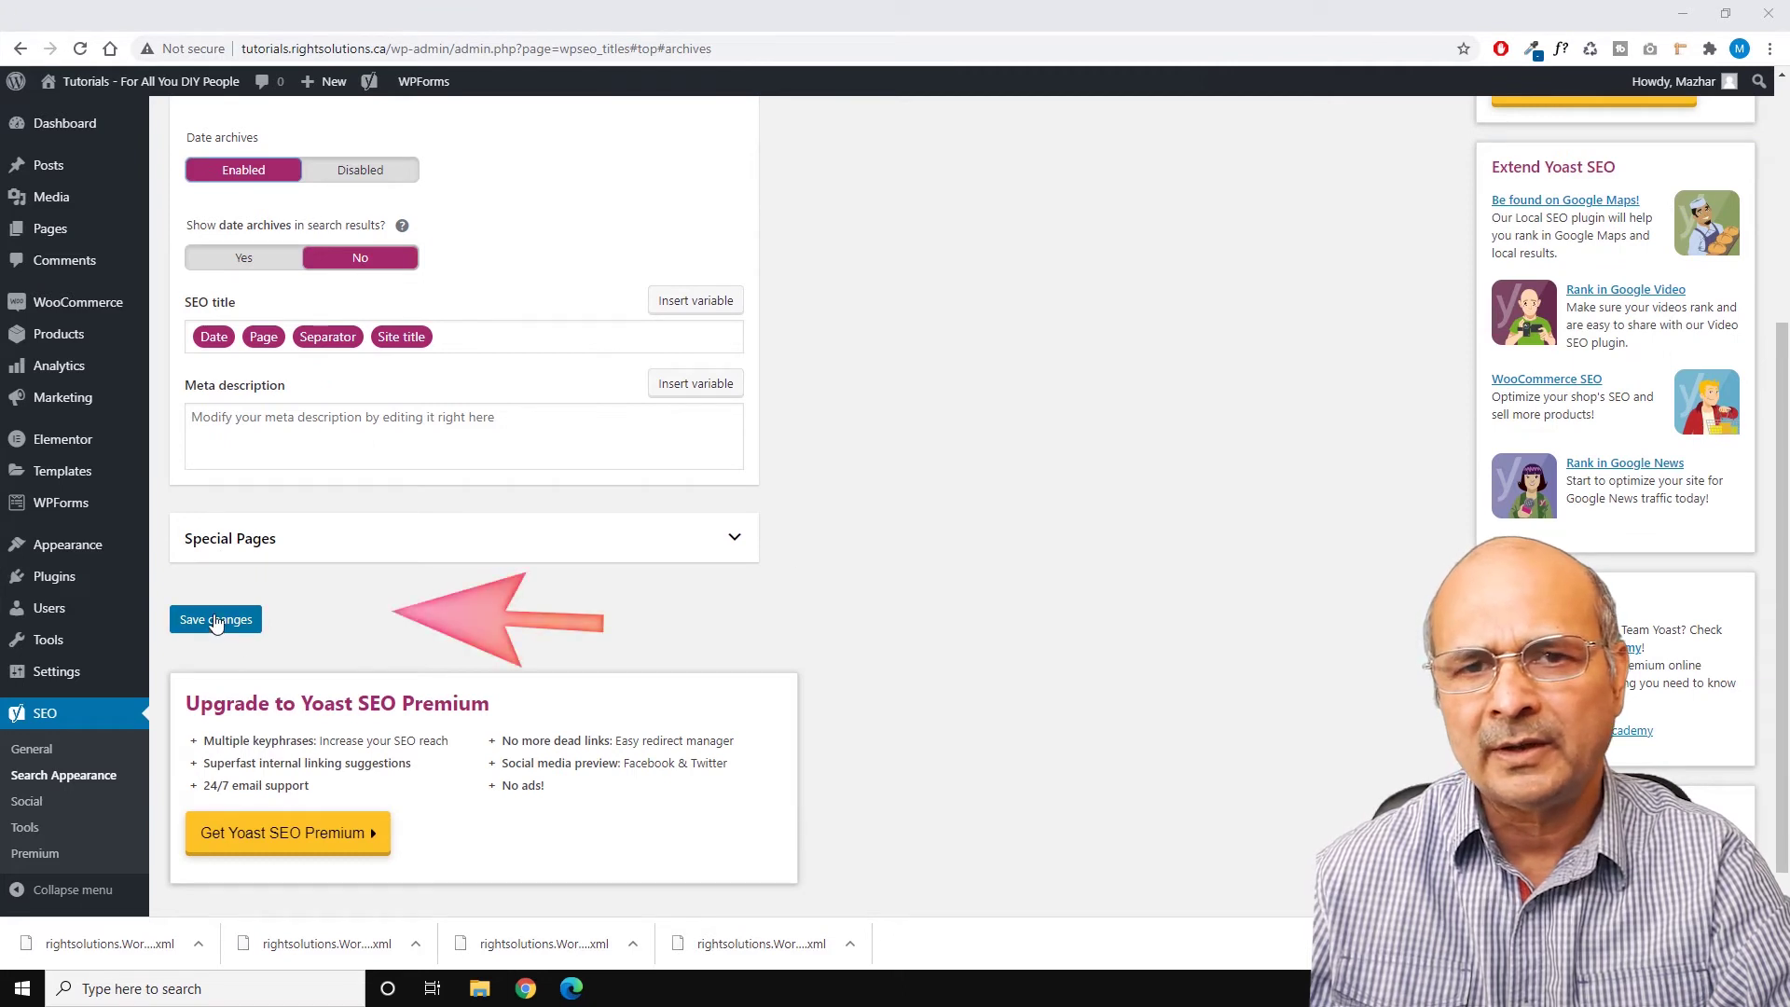
# Step: Save the Archives settings, then log out from the Howdy account menu
pyautogui.click(215, 620)
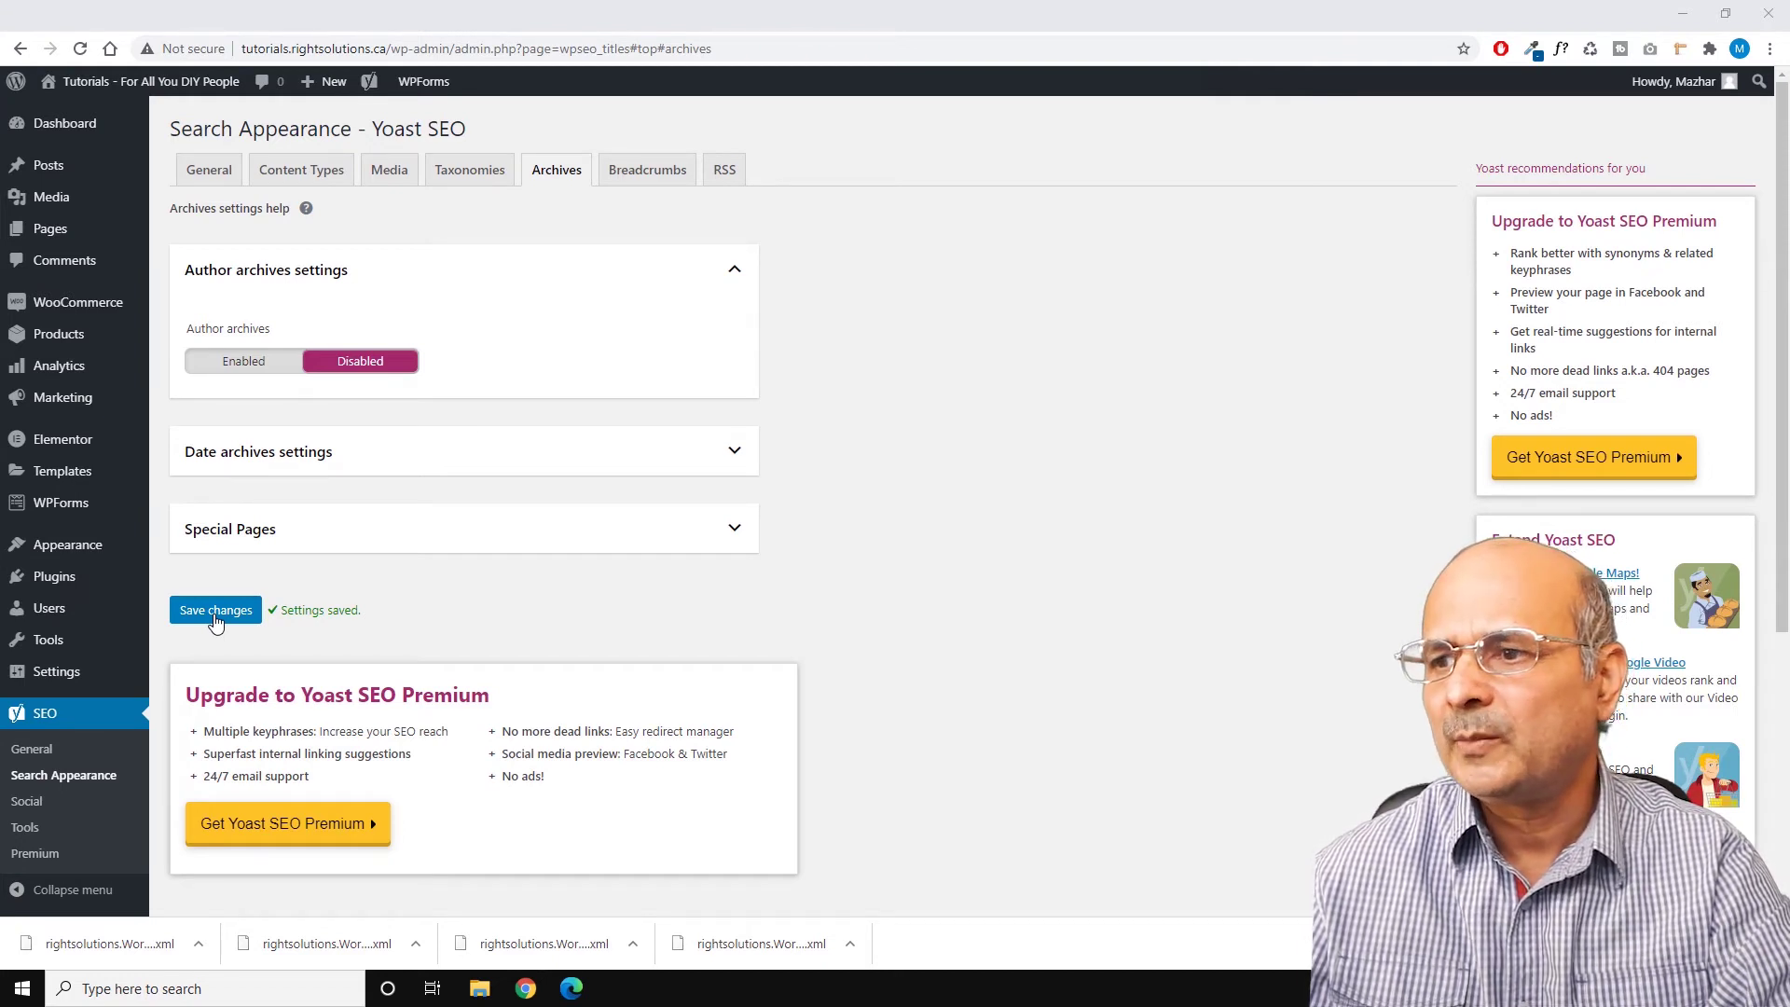
pyautogui.moveTo(1678, 84)
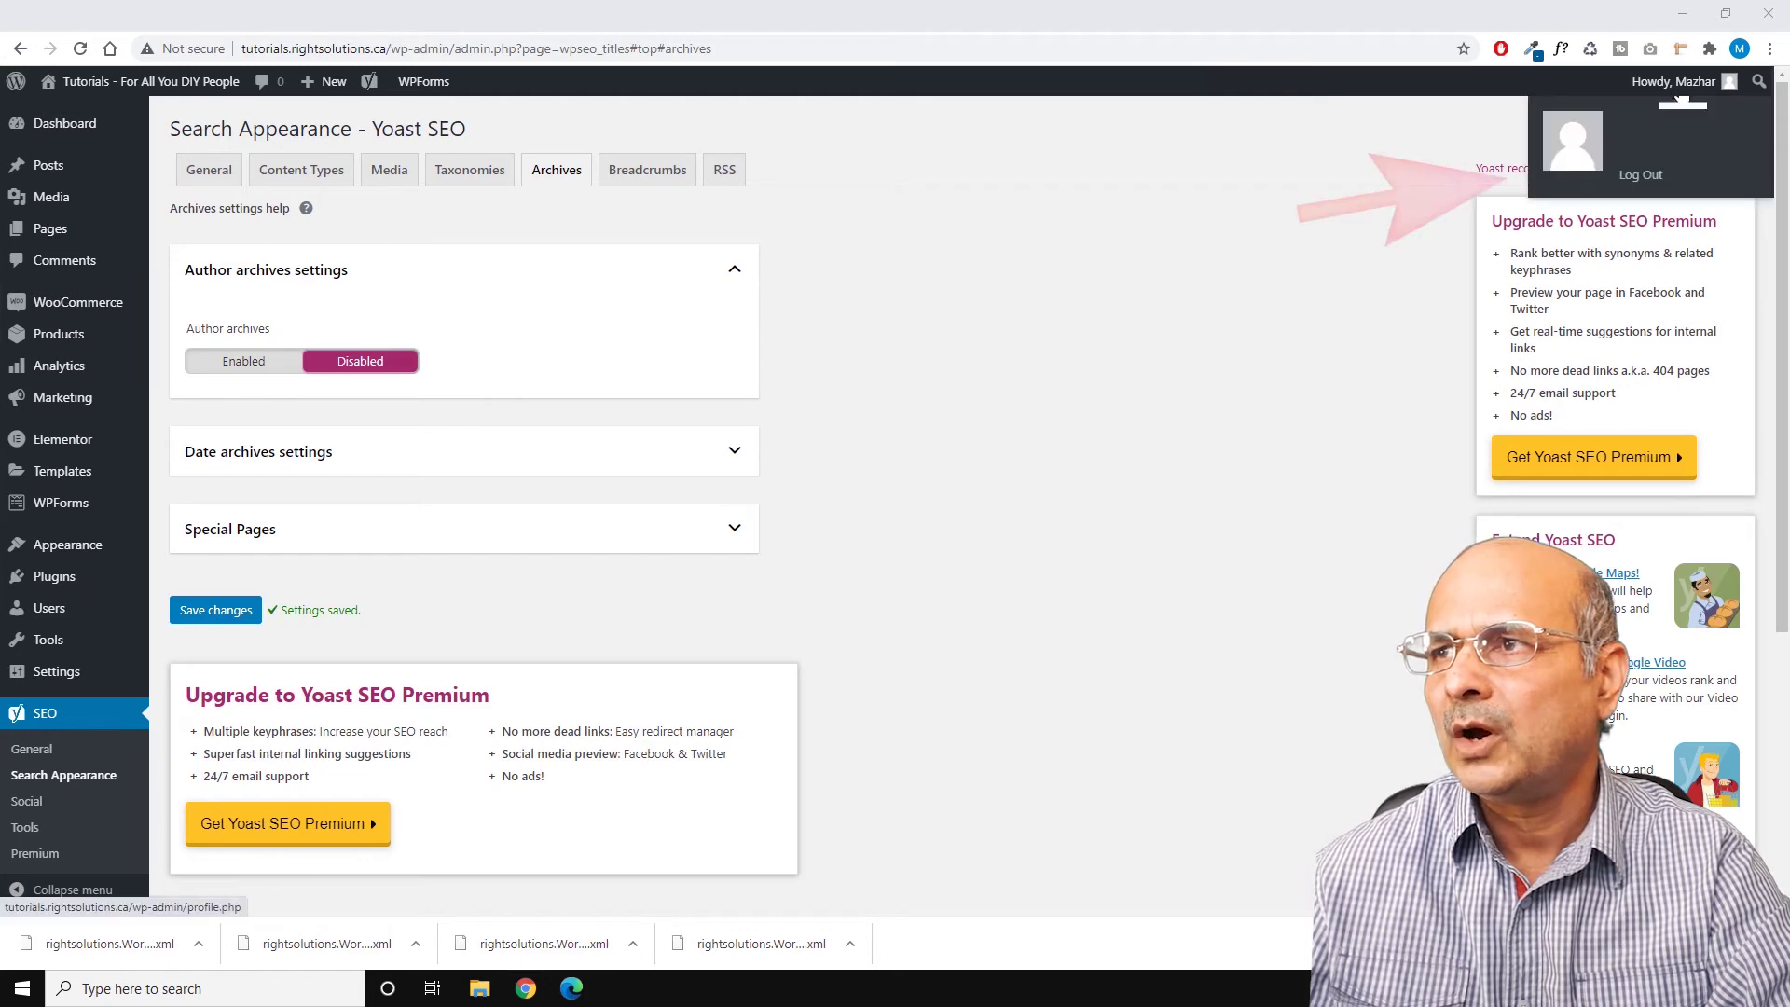
pyautogui.click(1640, 177)
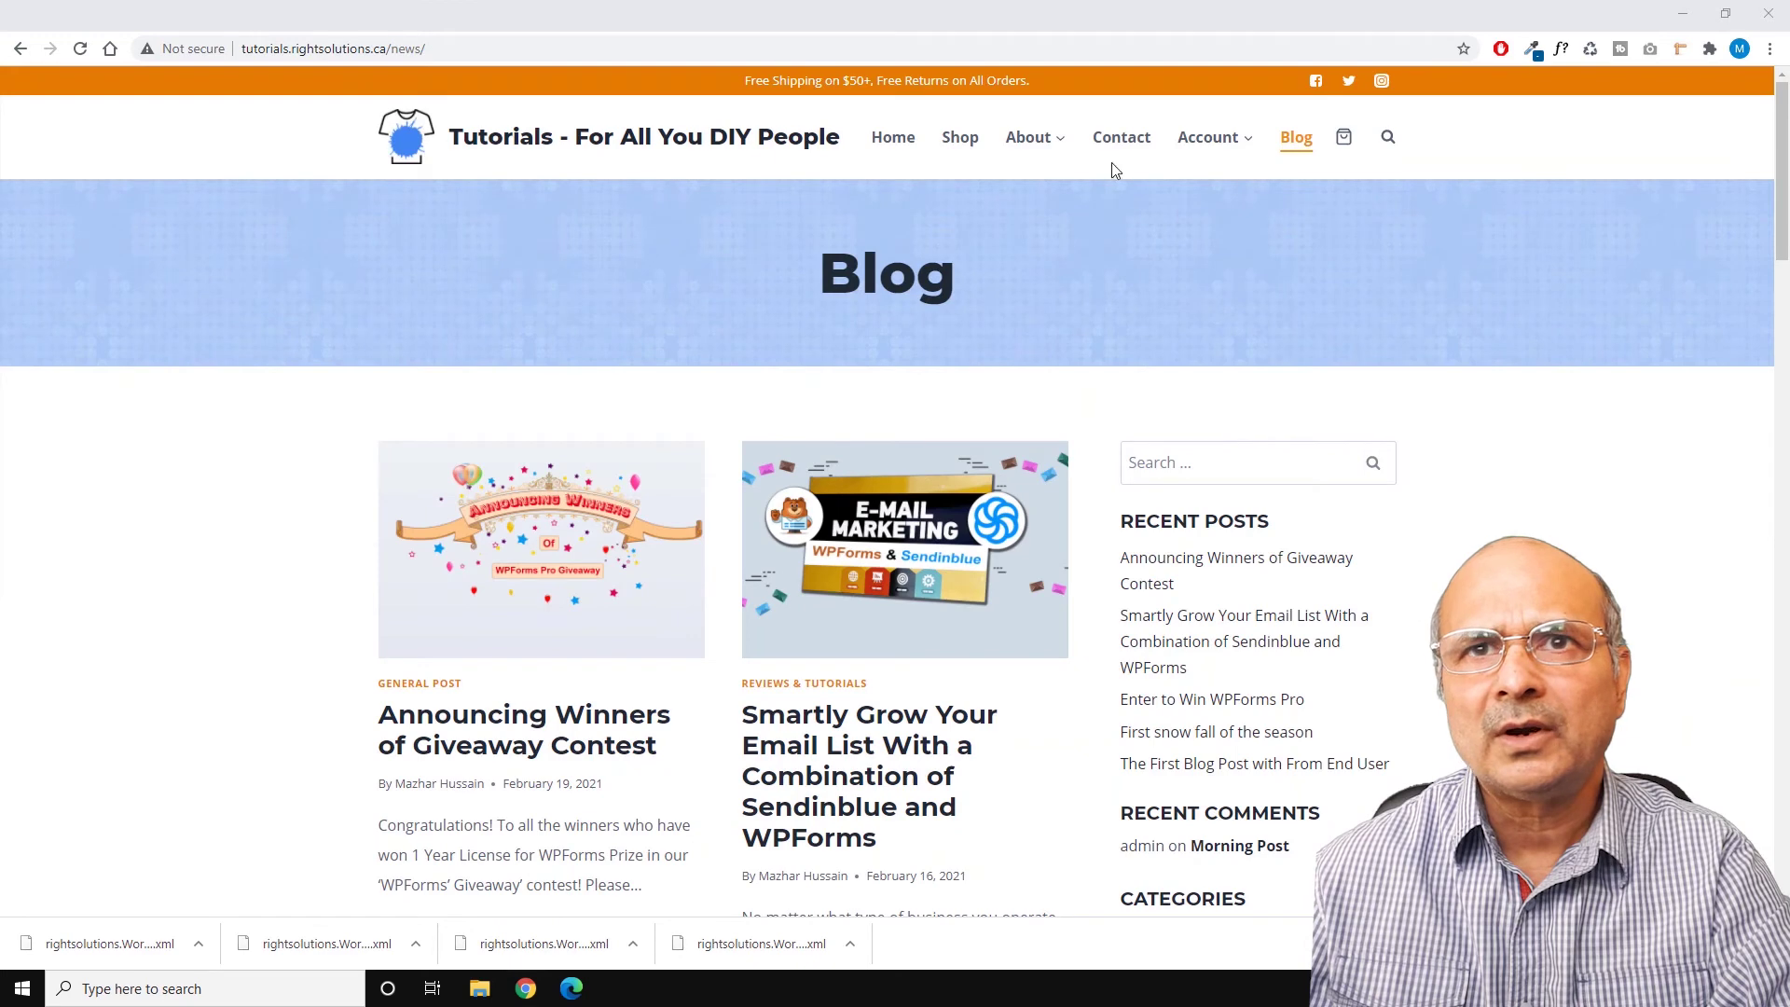
# Step: Reload the Blog page and open the January 2021 archive, which now shows 'Month: January 2021'
pyautogui.click(82, 48)
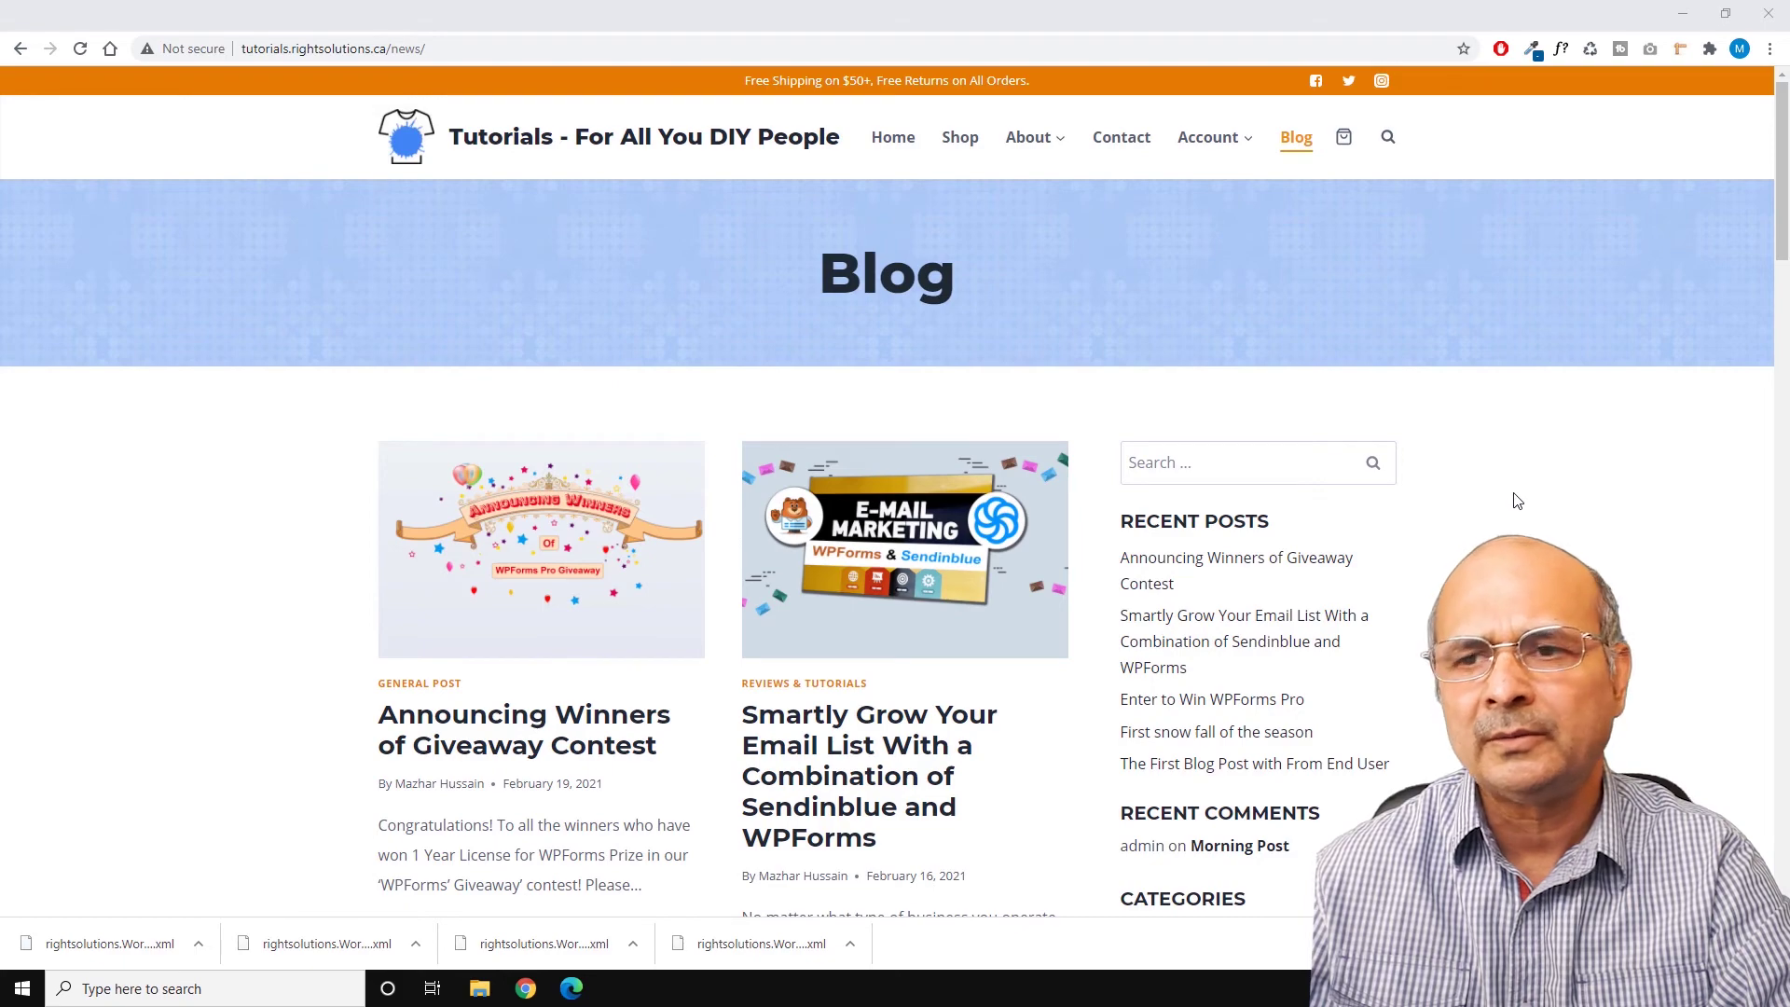
pyautogui.press('F5')
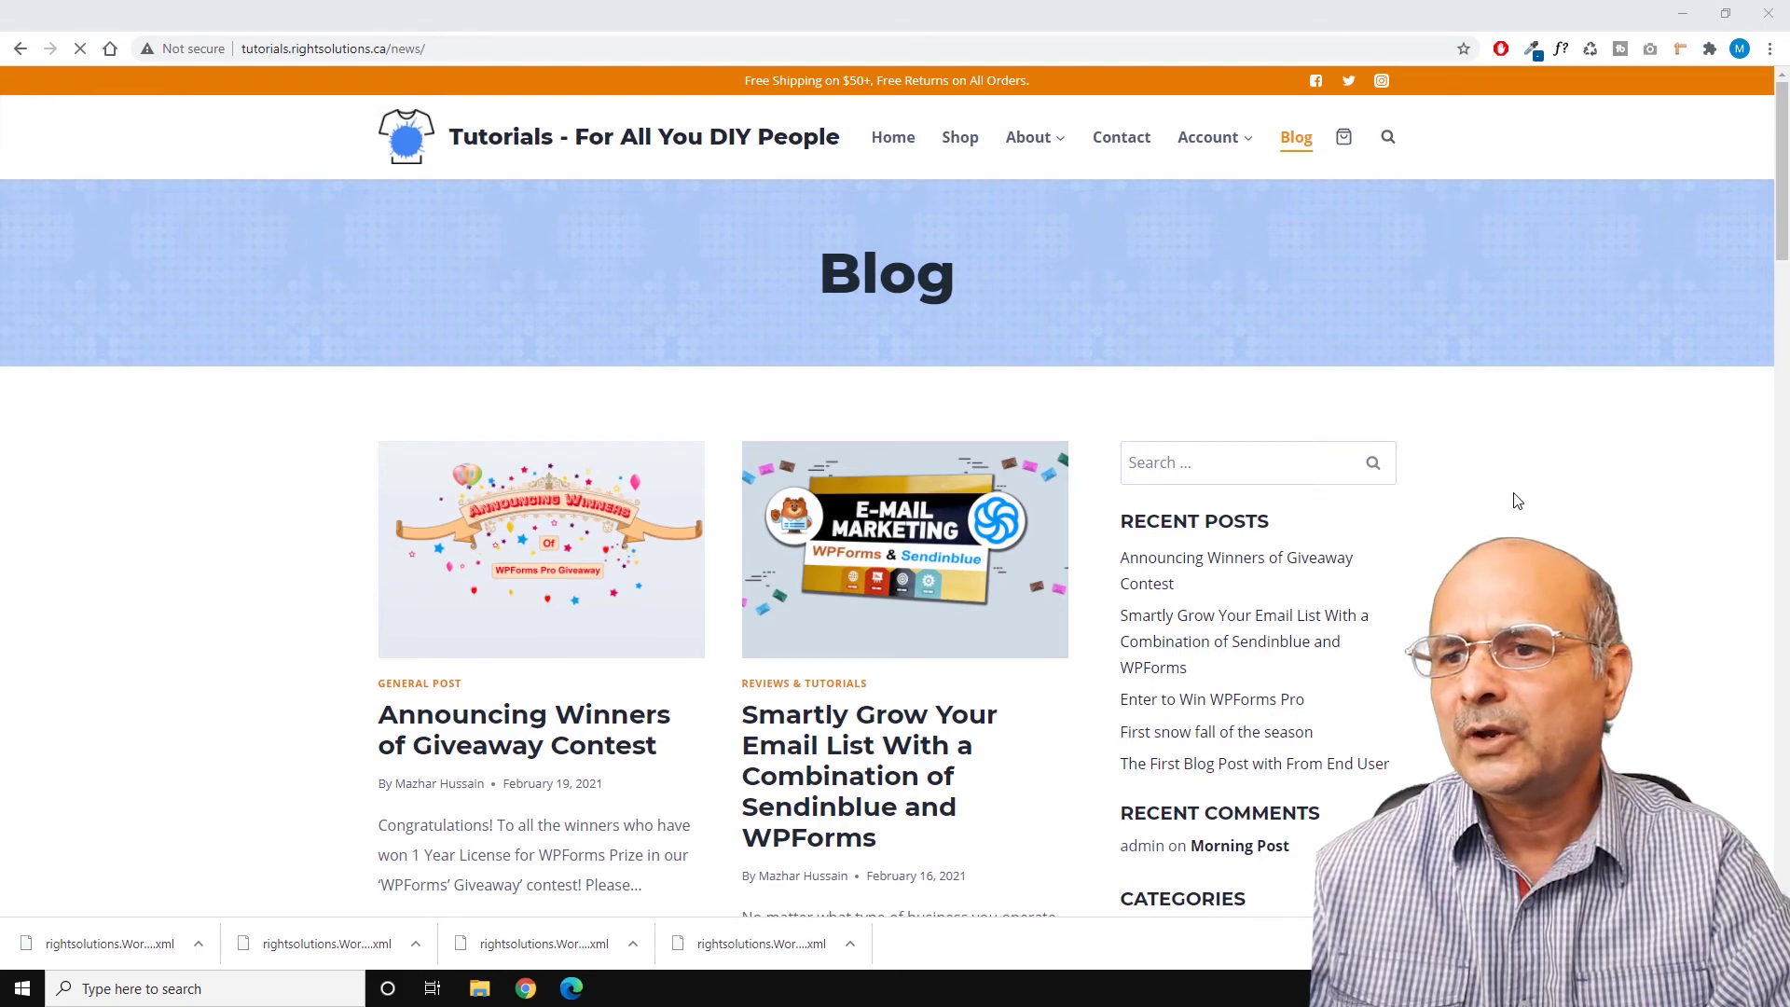
pyautogui.scroll(-1, 1516, 501)
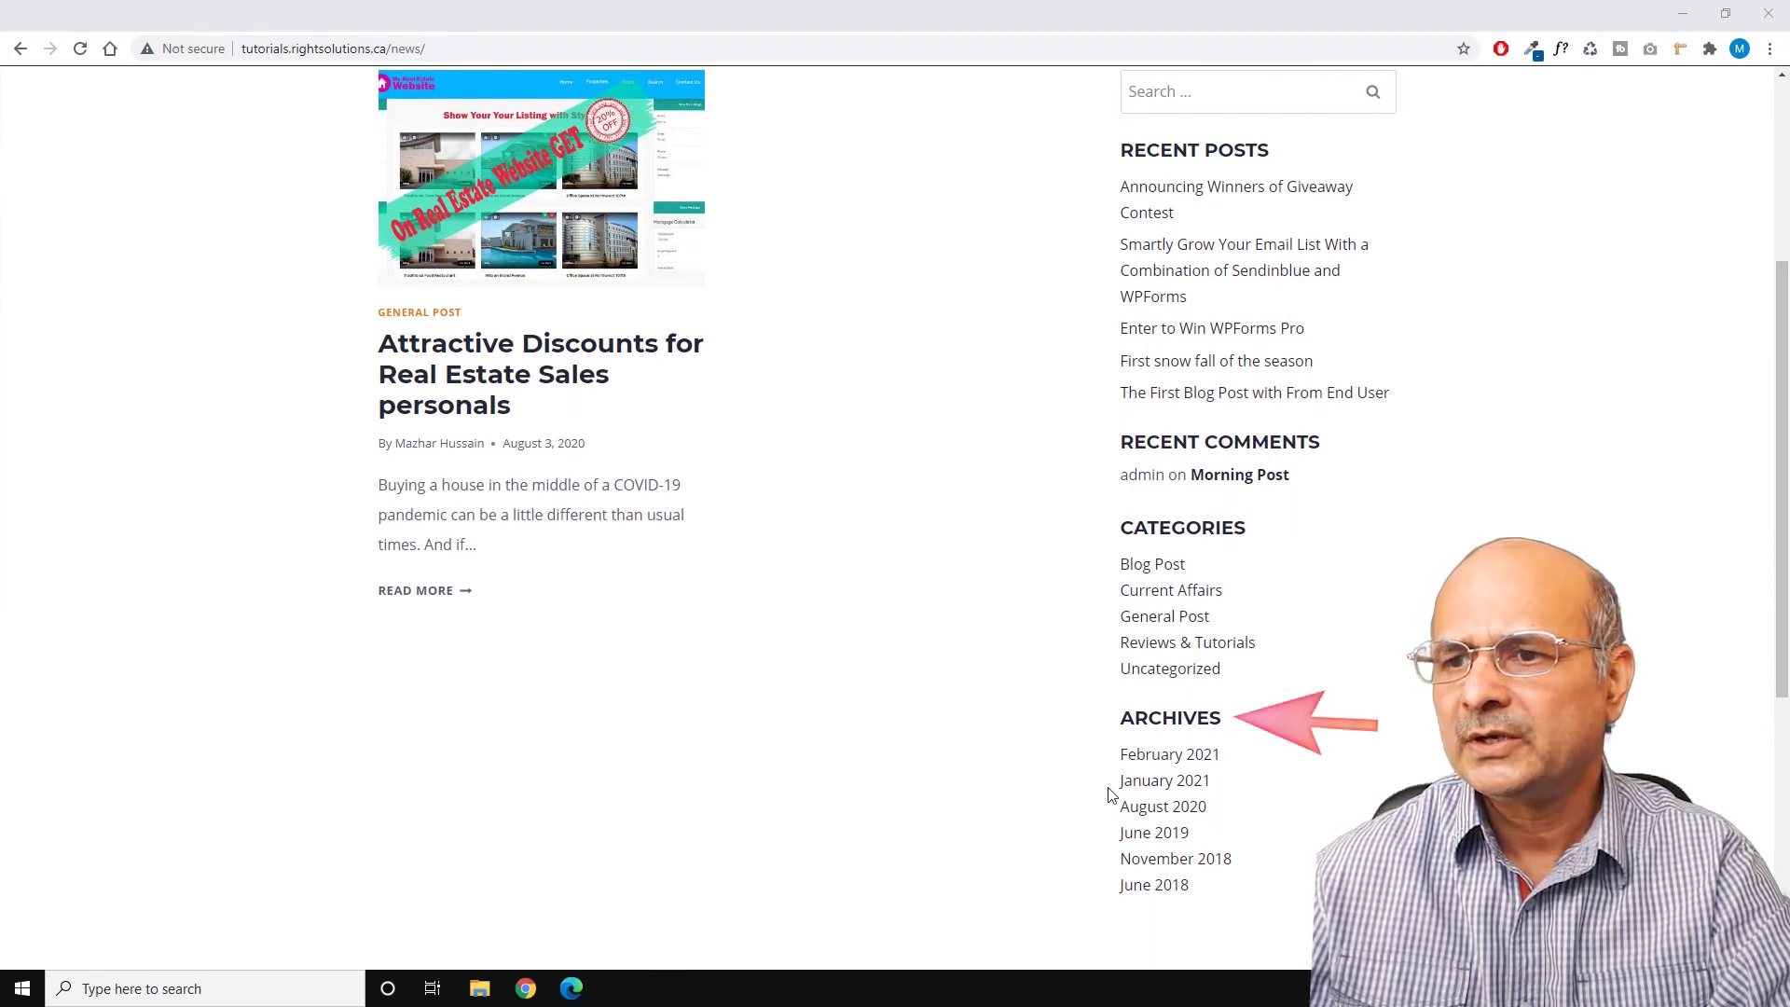
pyautogui.click(1150, 784)
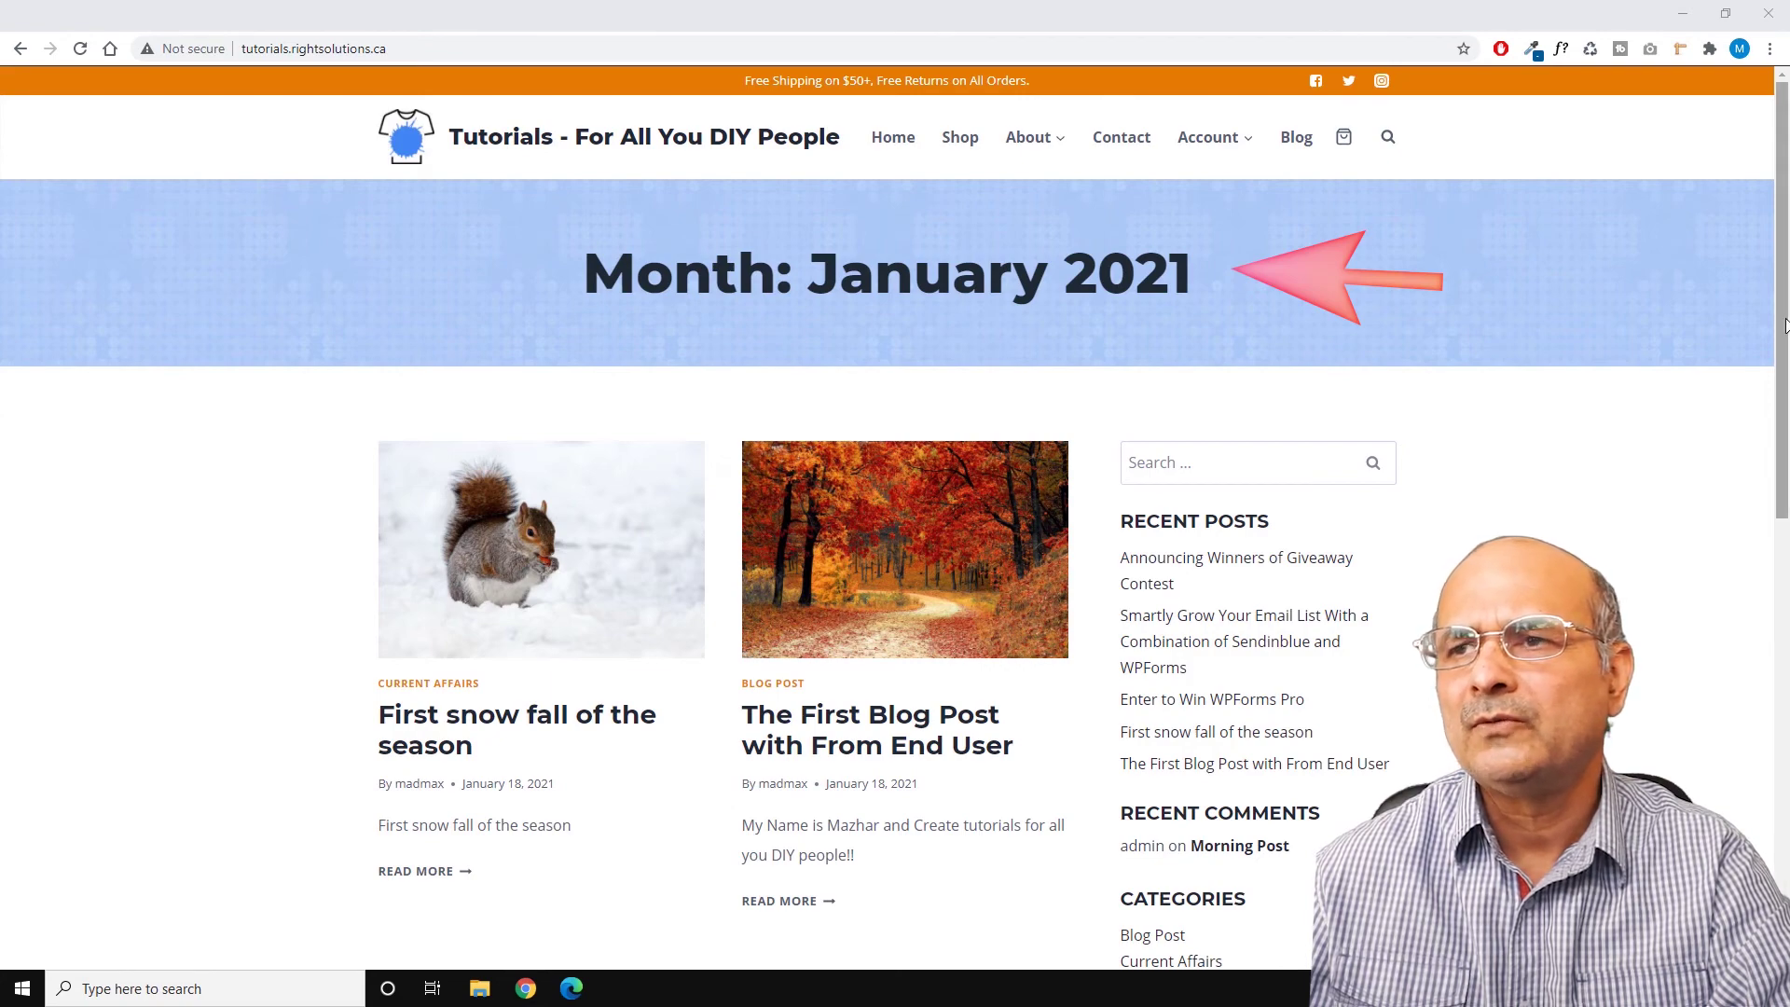
# Step: Open the February 2021 month archive from the sidebar
pyautogui.scroll(-1, 1787, 407)
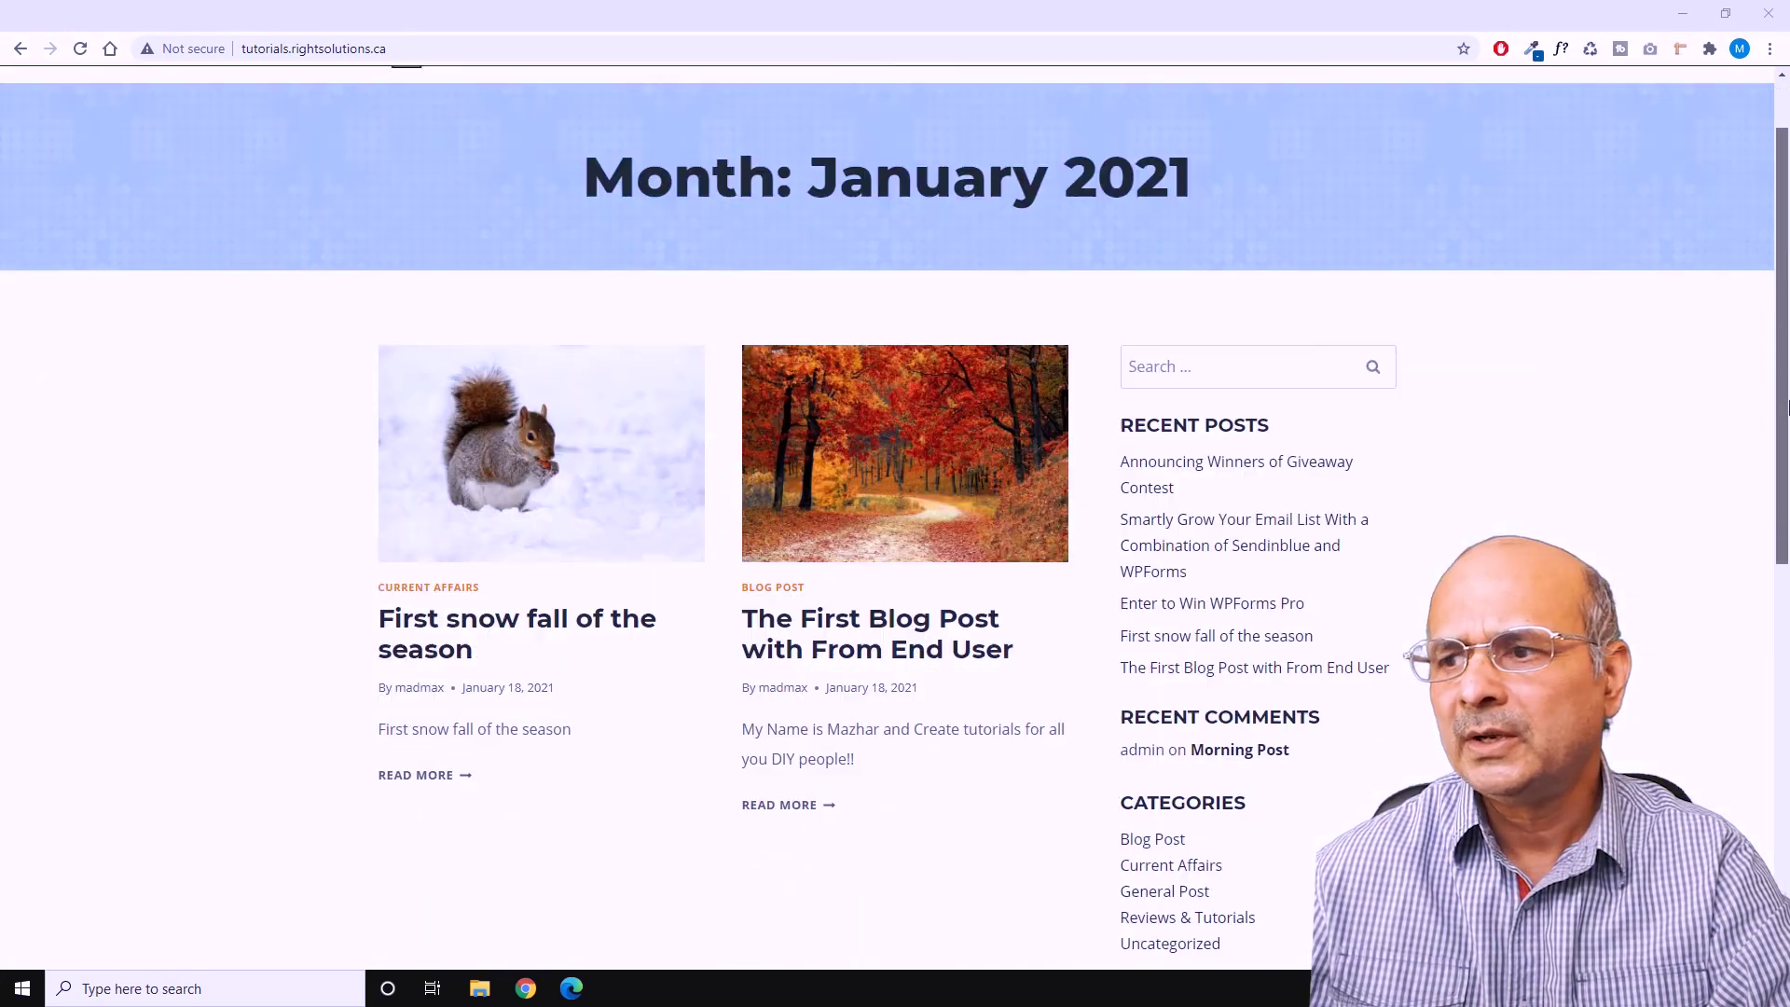
pyautogui.scroll(-3, 1787, 407)
pyautogui.click(1154, 790)
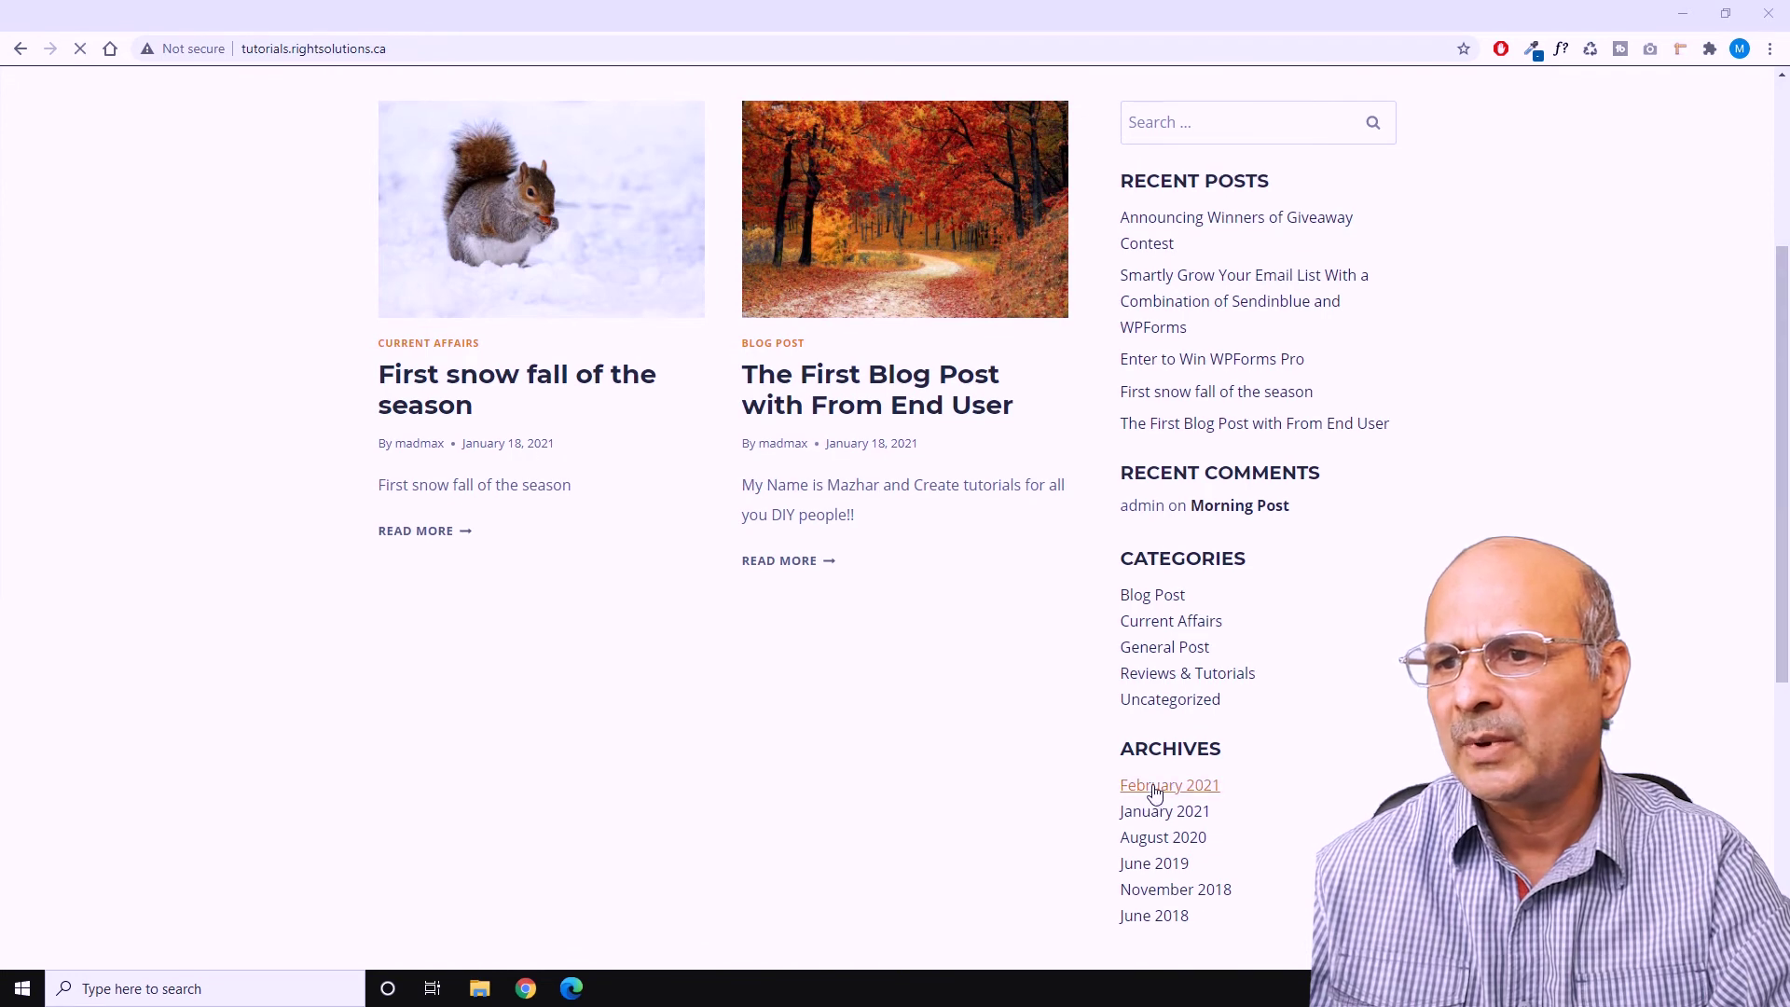